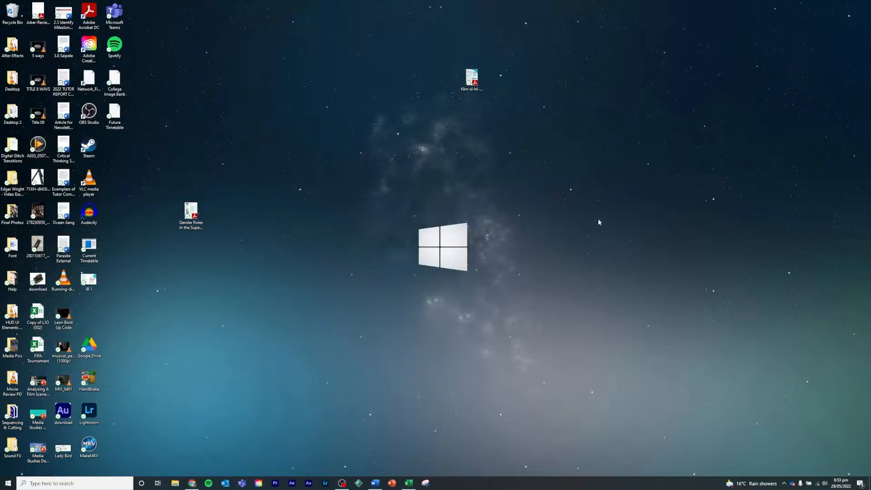
Launch Adobe Audition.
click(307, 482)
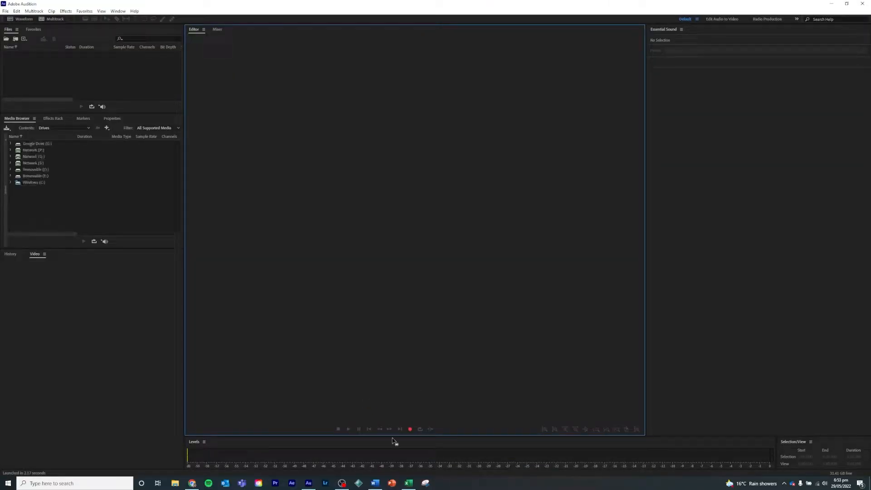
Switch to Creative Cloud Desktop, look through its installed and available apps, and return to Audition.
click(258, 483)
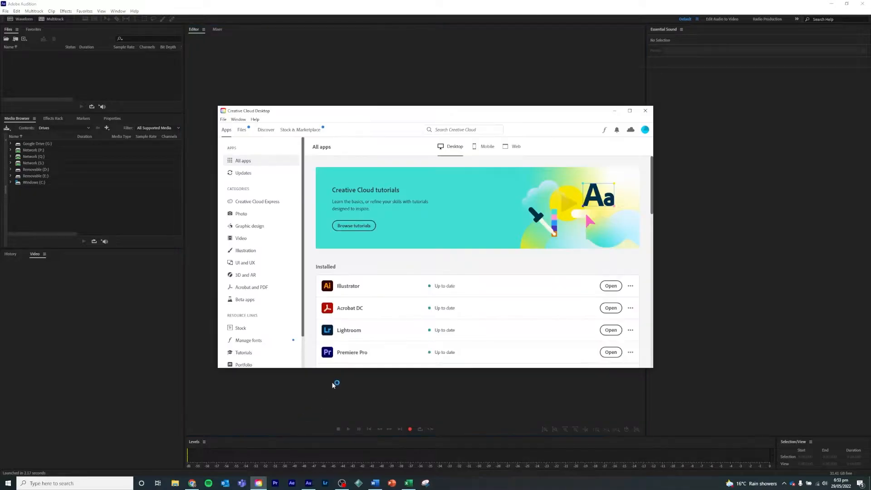
double_click(466, 111)
scroll(564, 323, down, 5)
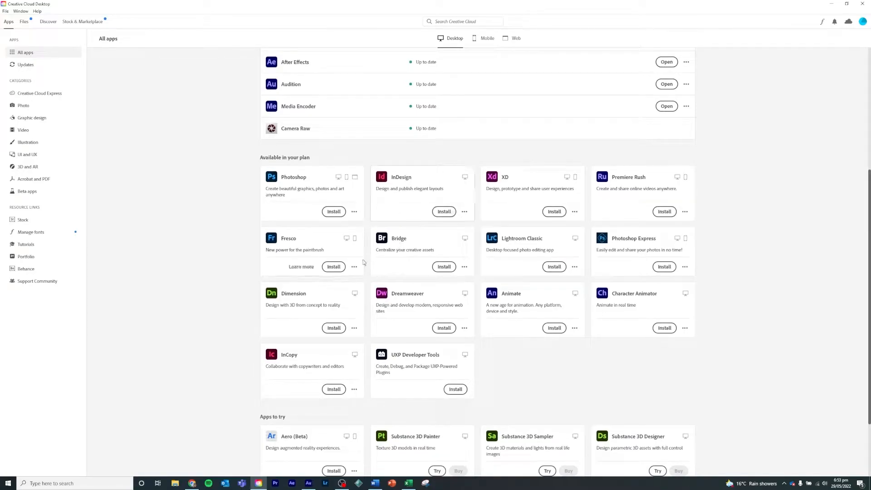
scroll(394, 269, up, 3)
scroll(394, 270, up, 3)
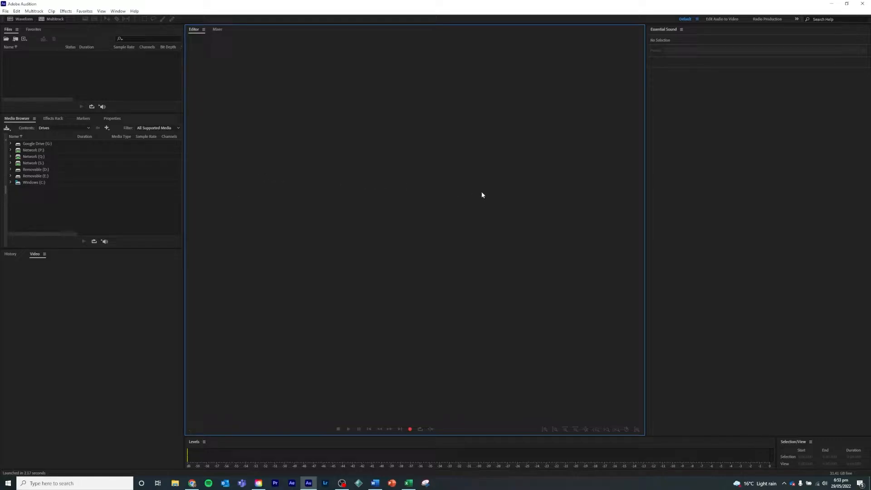
click(141, 81)
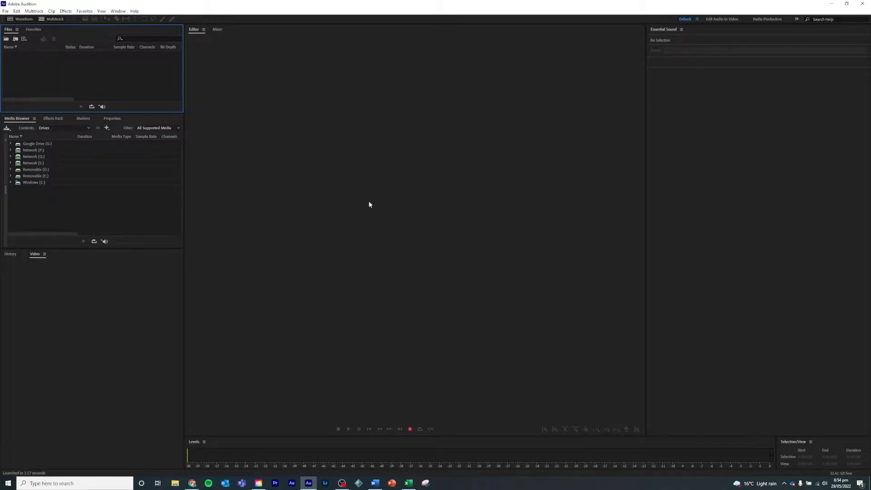
Switch to the Script document in Word and maximize its window.
click(375, 483)
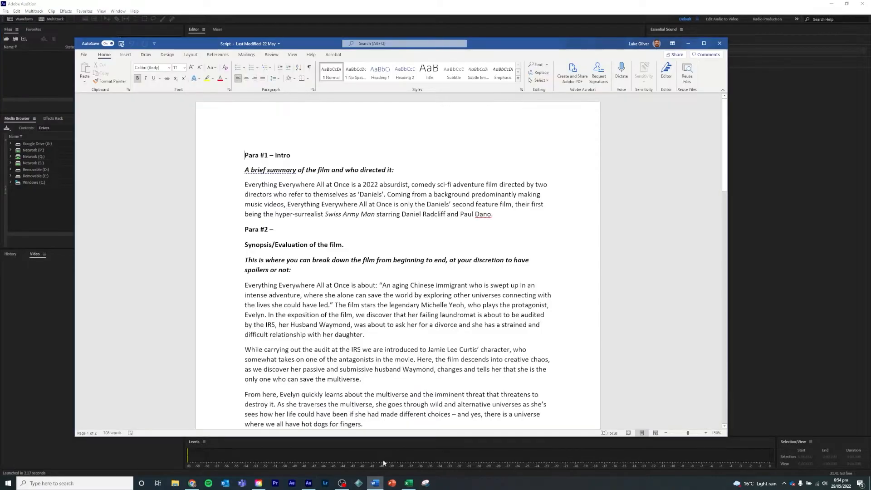
drag(499, 46, 508, 35)
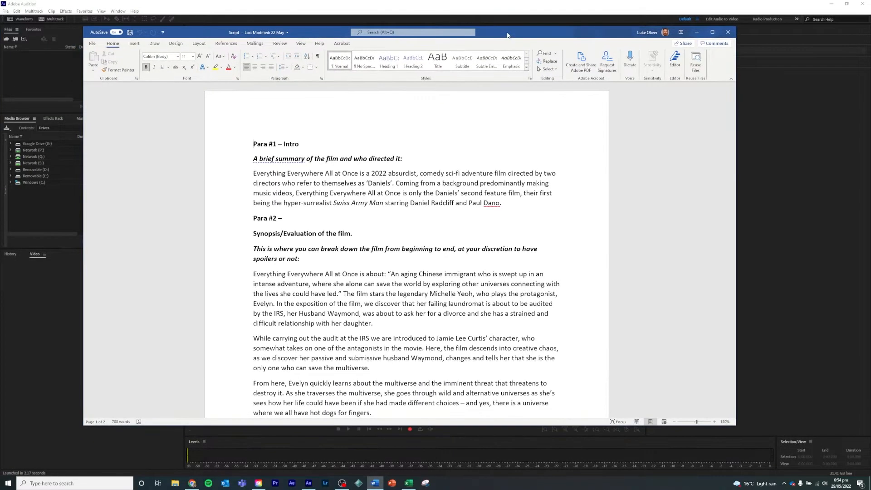
double_click(508, 35)
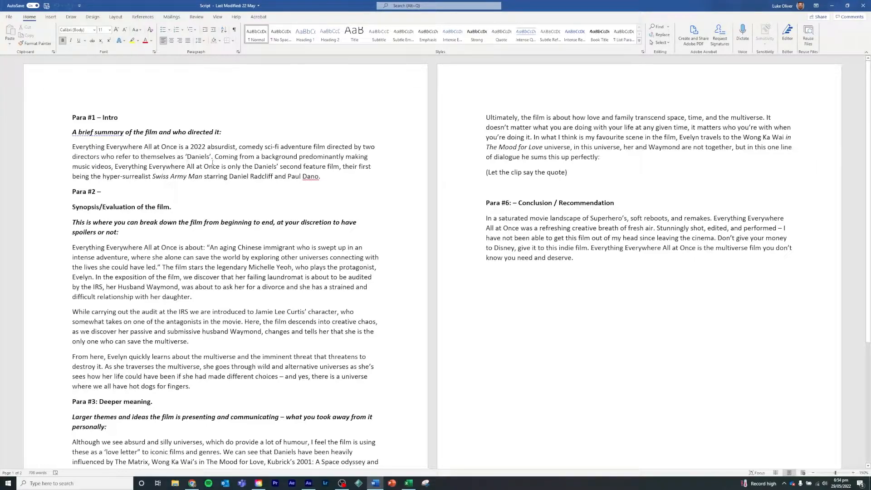
Read through the film review script's paragraphs and section headings.
scroll(274, 157, down, 2)
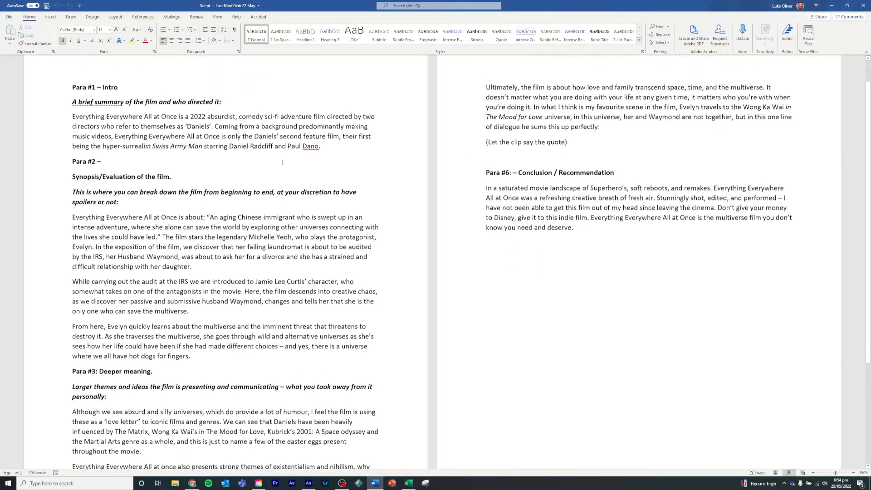
scroll(284, 161, up, 2)
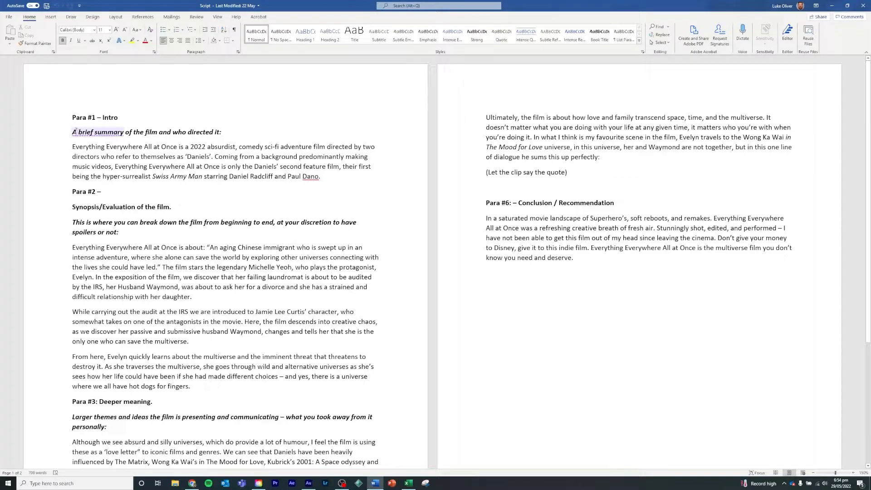
scroll(270, 134, down, 2)
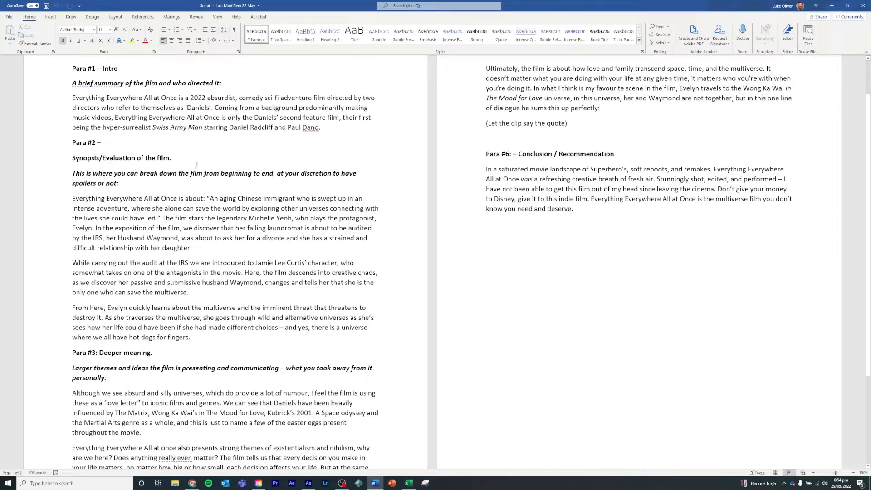
scroll(223, 165, down, 5)
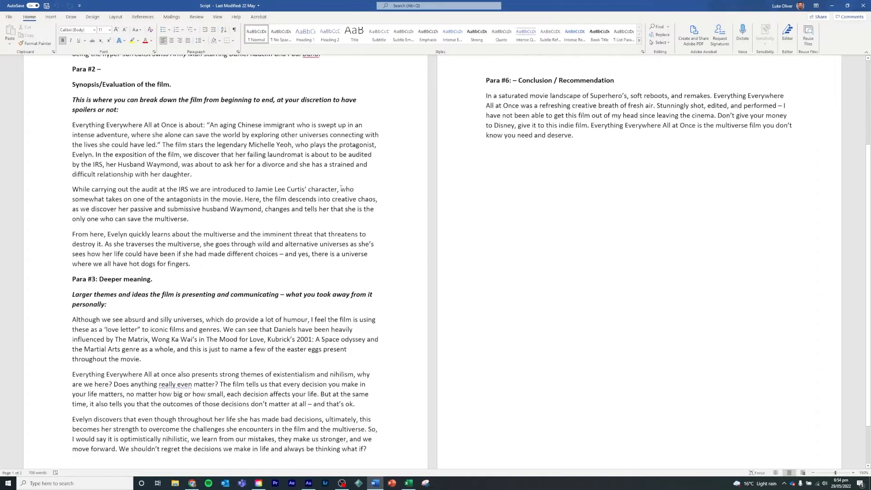
scroll(295, 183, up, 7)
scroll(295, 183, down, 5)
scroll(325, 181, up, 3)
scroll(325, 181, up, 1)
scroll(340, 181, down, 2)
scroll(356, 182, up, 2)
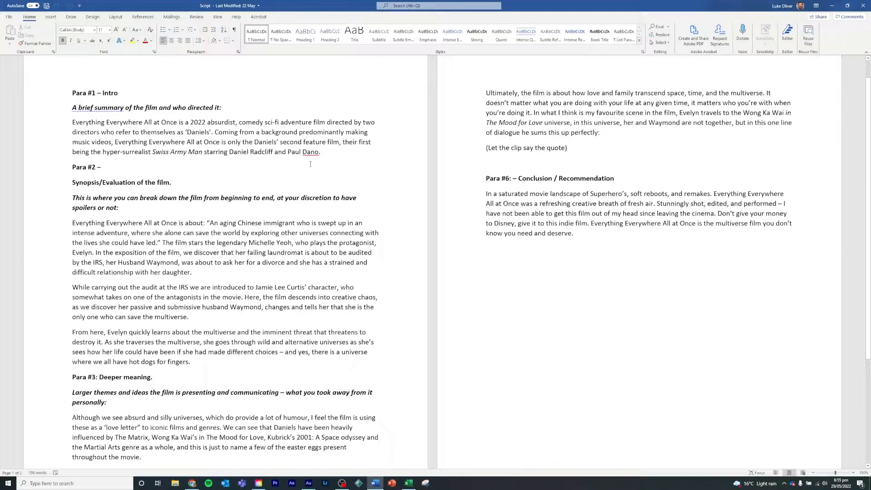
Go over the Para #1 and Para #2 sections of the script, highlighting them while reading, and return to Audition.
drag(84, 92, 72, 108)
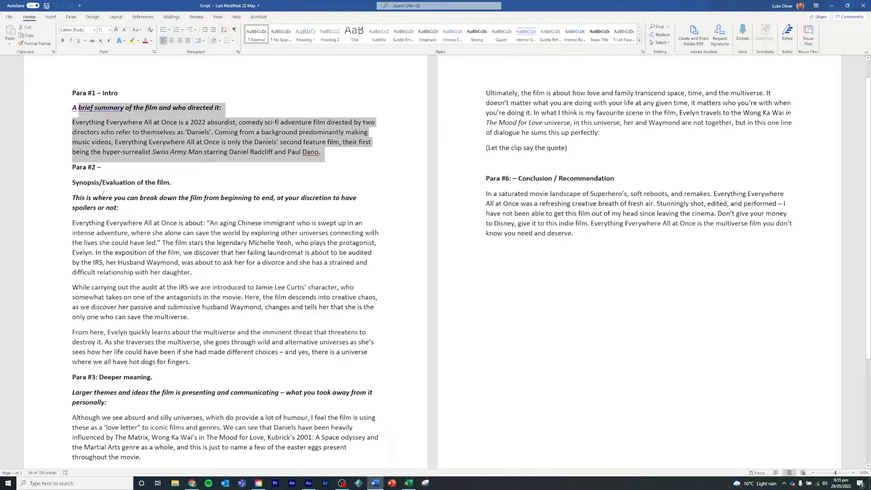
click(66, 172)
scroll(213, 210, down, 2)
scroll(214, 210, down, 2)
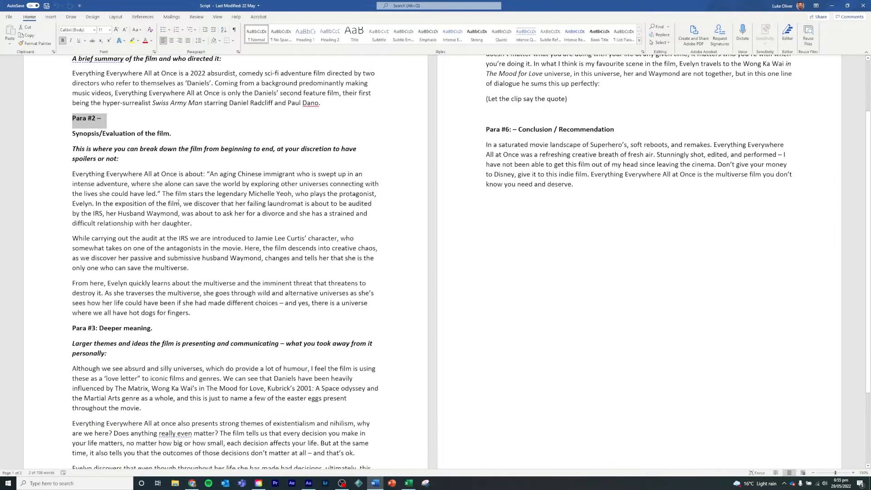
scroll(177, 200, up, 3)
click(254, 176)
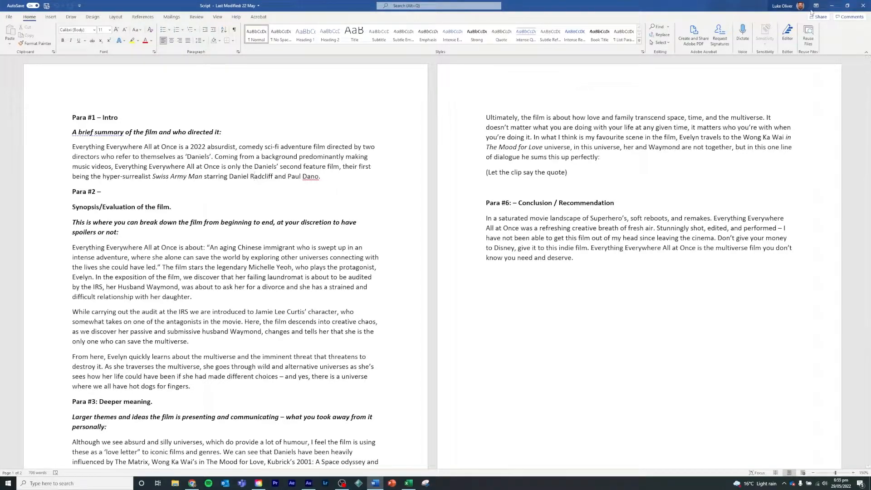
click(832, 6)
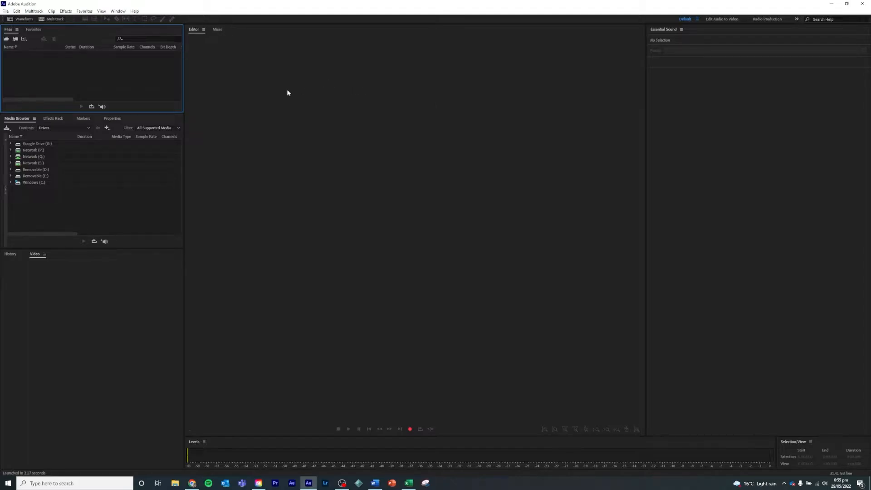
right_click(82, 60)
mouse_move(191, 64)
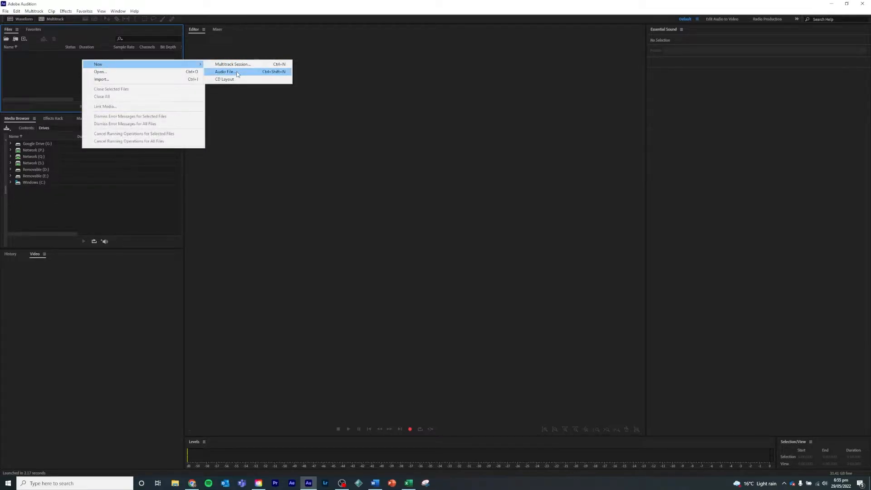
click(133, 55)
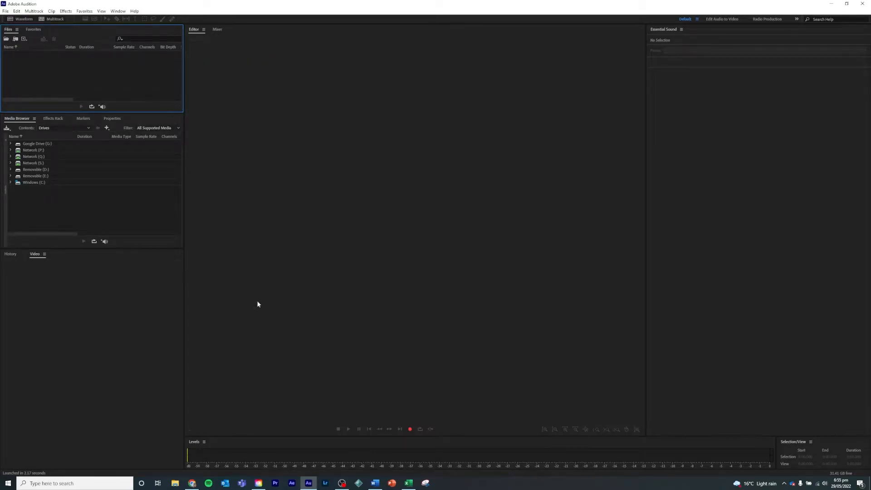
Create a new audio file named "Para #1 - Introduction" at 48000 Hz, stereo, 32-bit float.
click(410, 429)
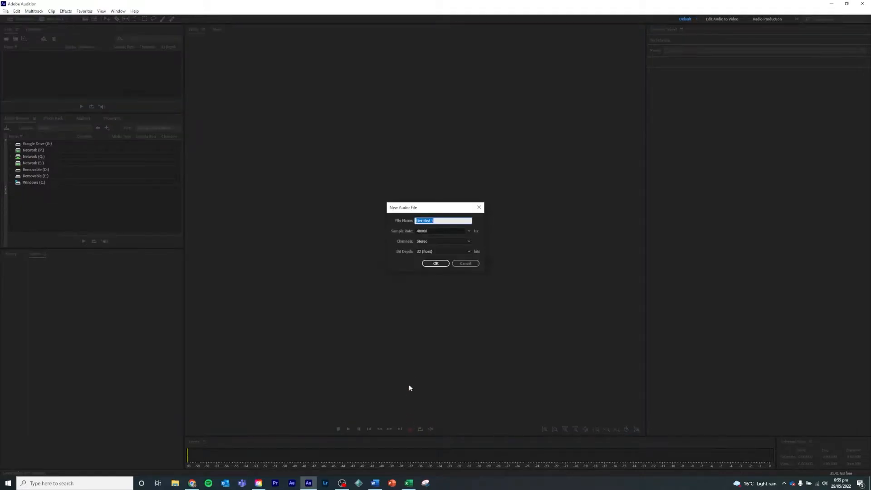
text(P)
text(tion)
click(436, 264)
Record a test take of about 12 seconds in the introduction file and delete the whole waveform.
key(shift+space)
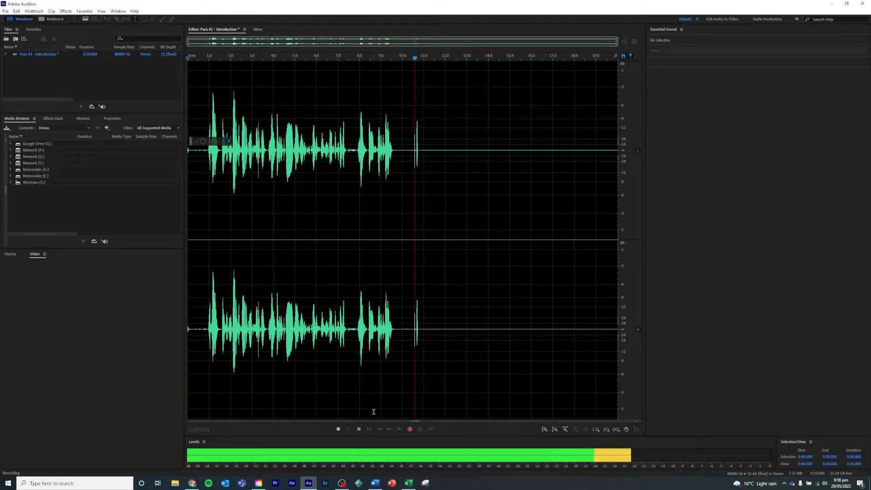
key(space)
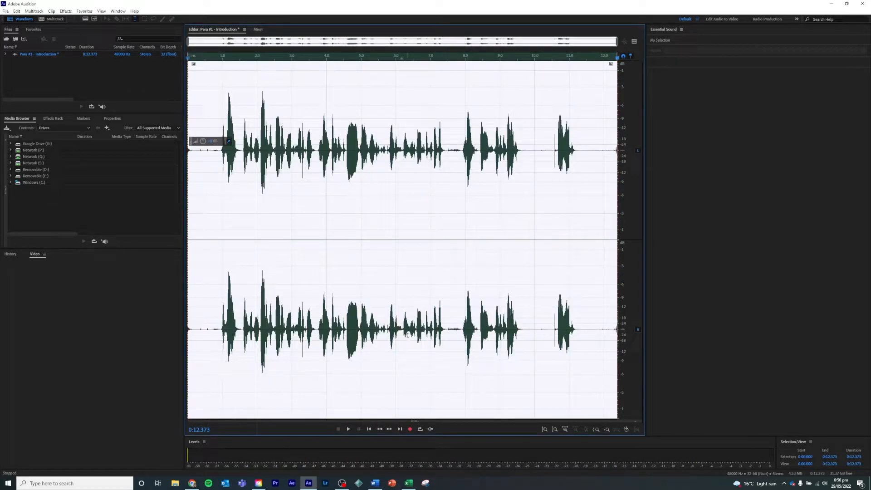
key(Delete)
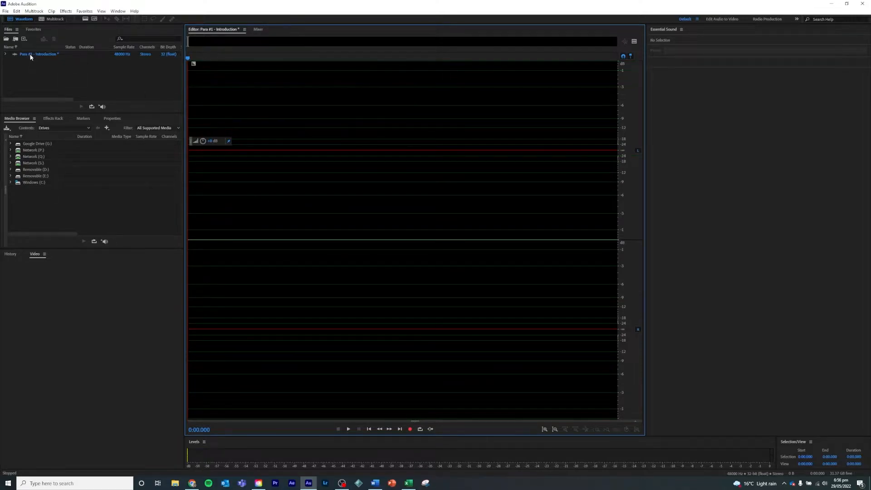
Check the script in Word briefly and return to the empty introduction file in Audition.
click(15, 54)
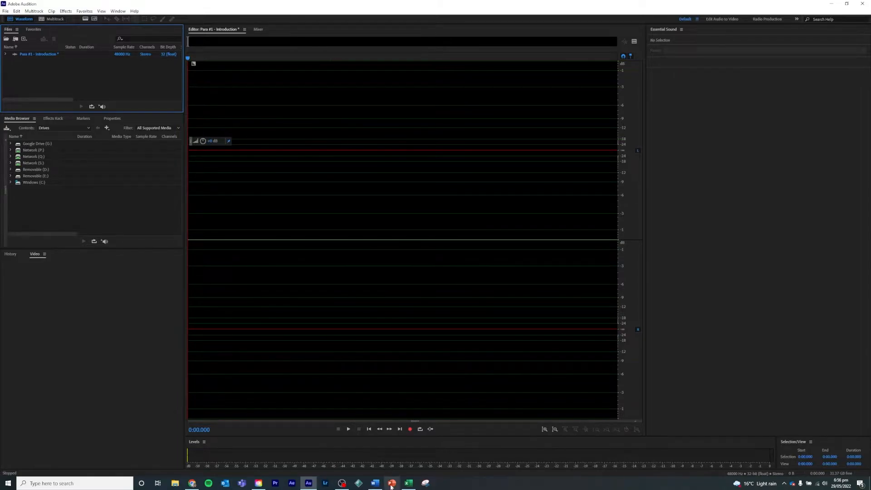
click(375, 483)
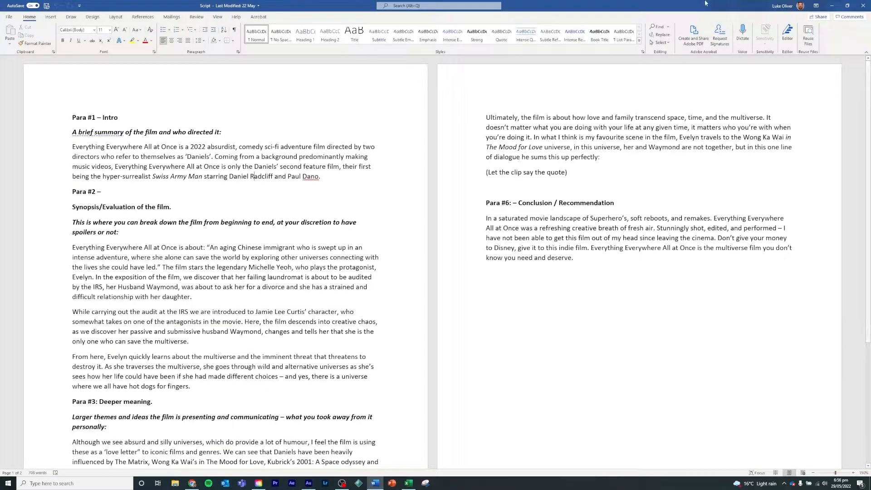
click(832, 6)
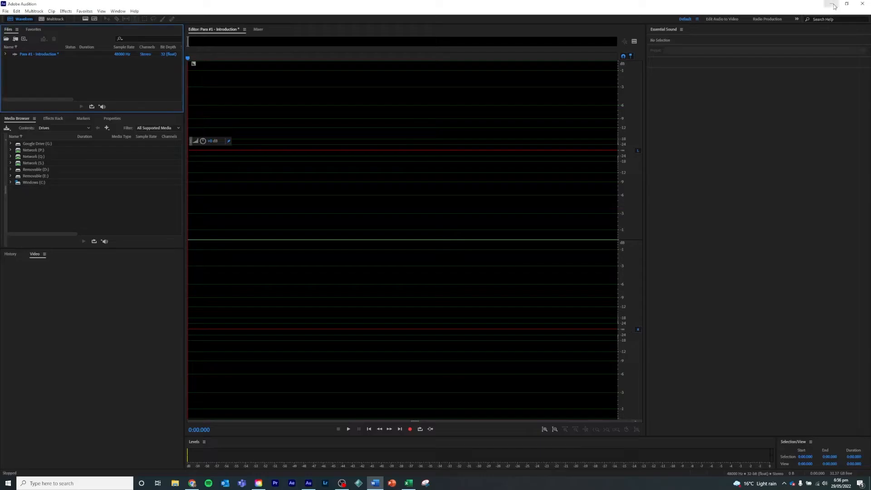
Record about 40 seconds of voice-over in the introduction file, consulting the script's Para #1 in Word, and stop the recording.
click(410, 429)
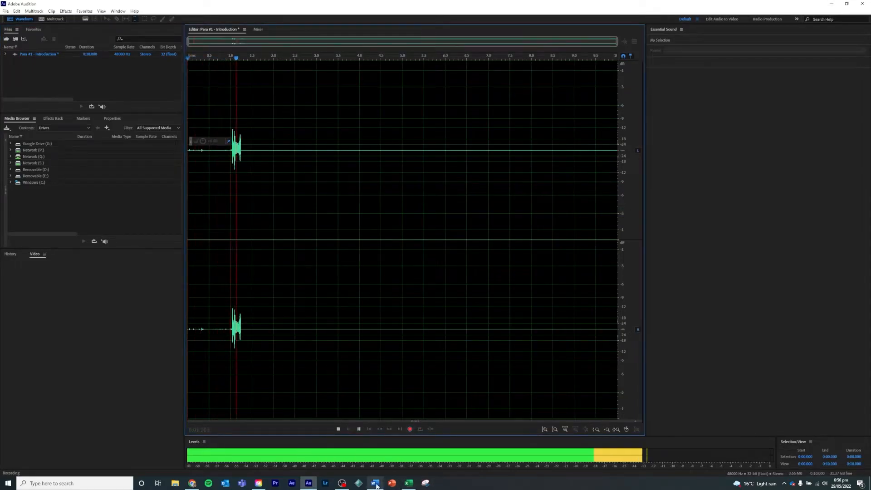
click(375, 483)
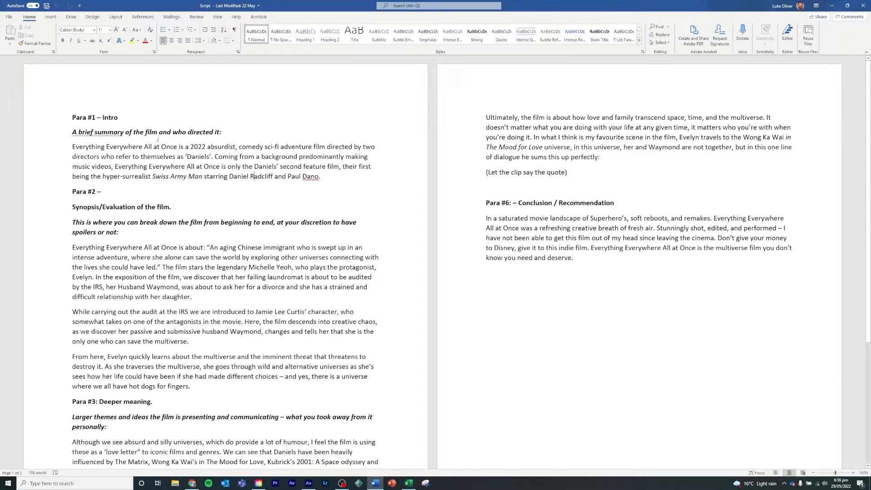
drag(79, 122, 329, 183)
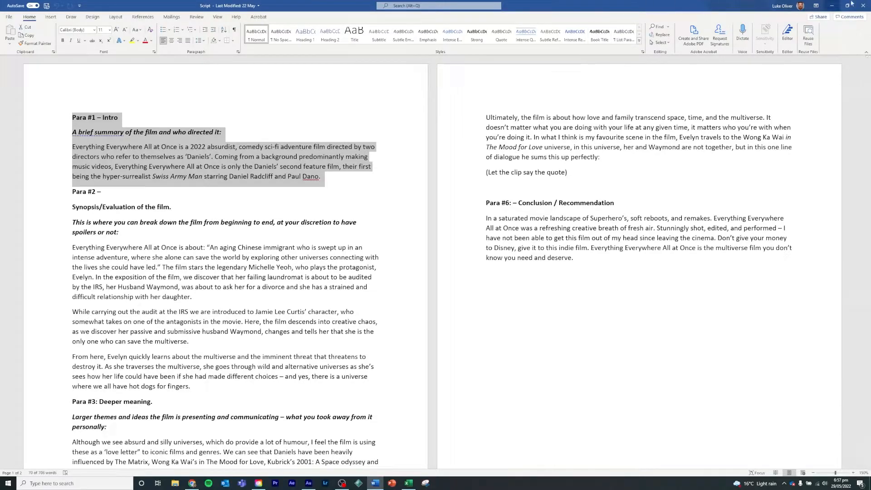
click(838, 5)
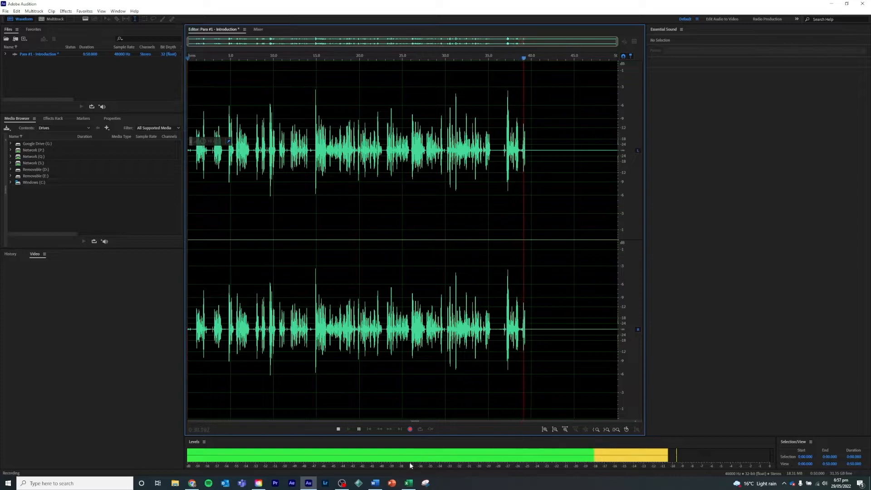
click(411, 429)
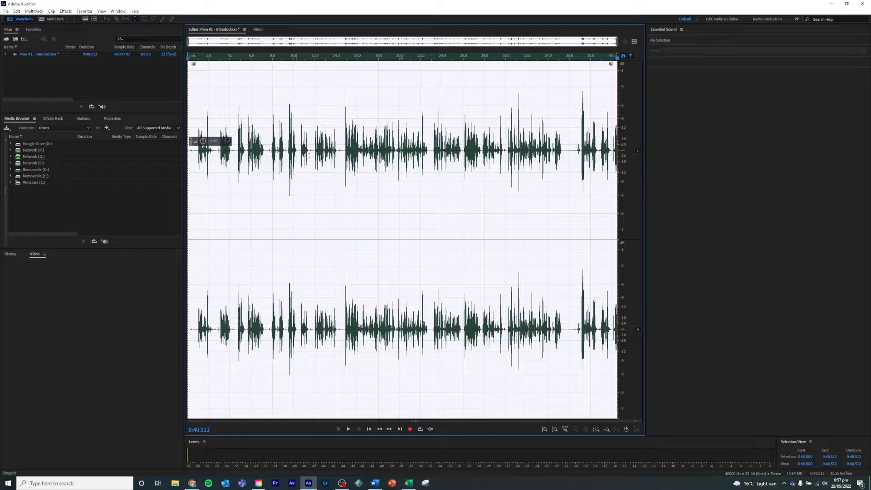
Play back the recorded introduction from the beginning of the waveform.
click(227, 170)
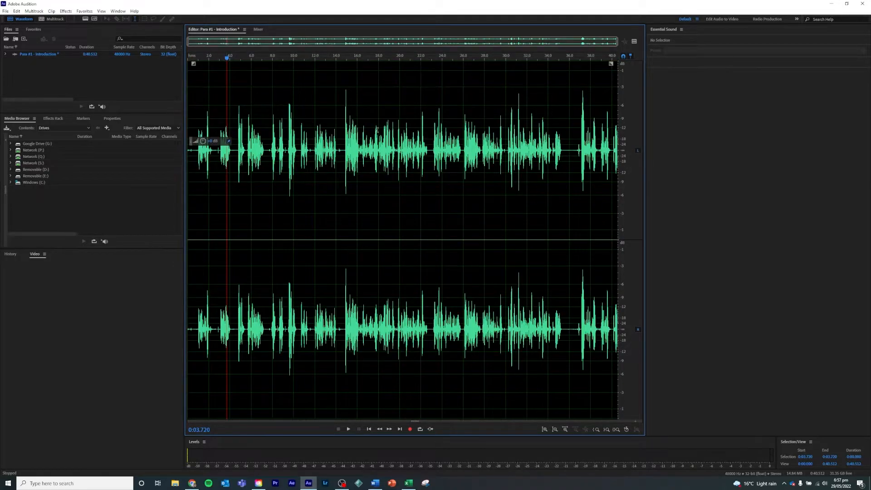
drag(197, 162, 190, 163)
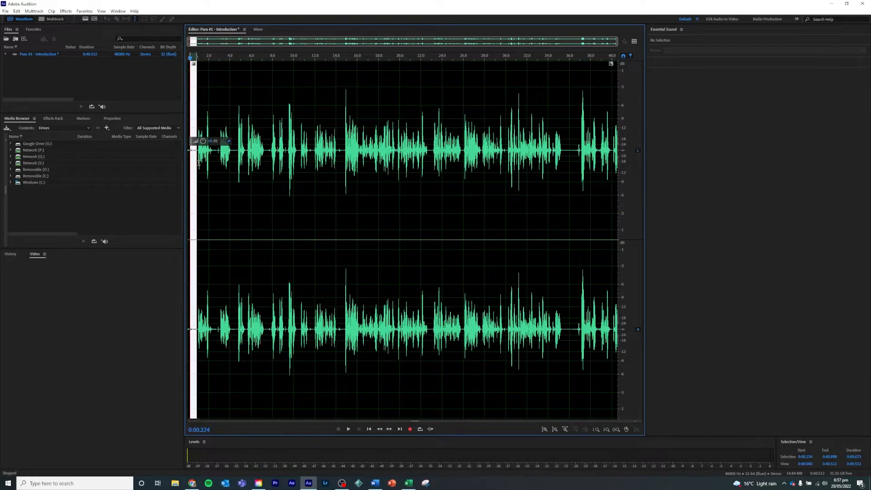
click(188, 163)
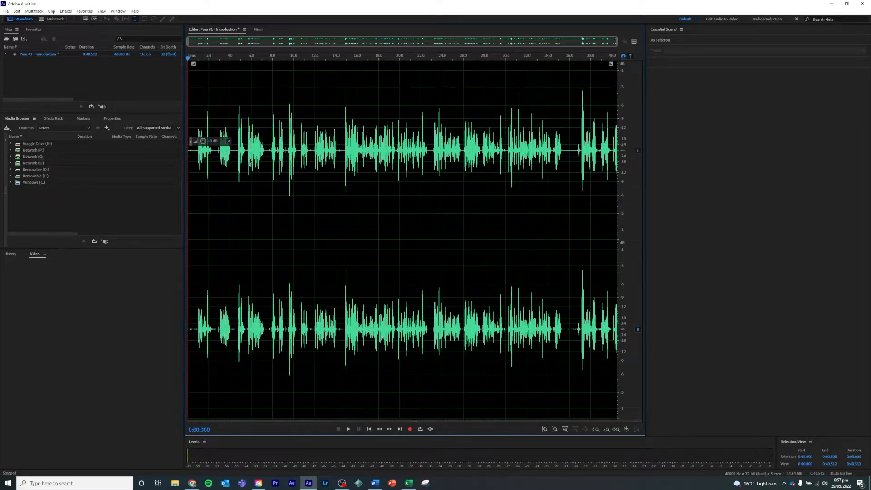
key(space)
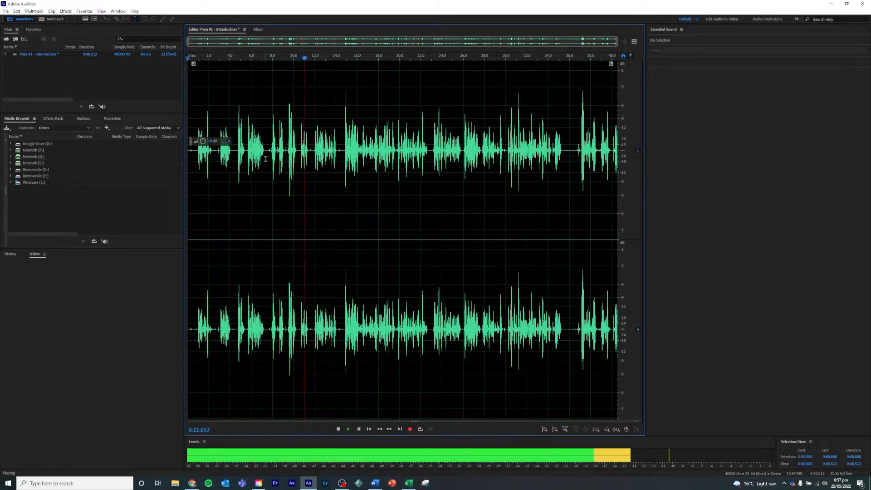
Play the introduction recording from about the 4-second mark to about 9 seconds and stop playback.
key(space)
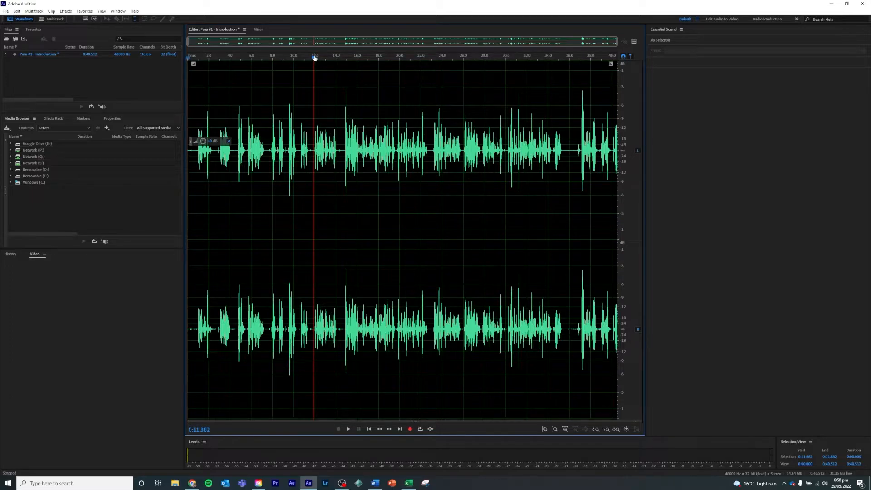
drag(313, 58, 250, 59)
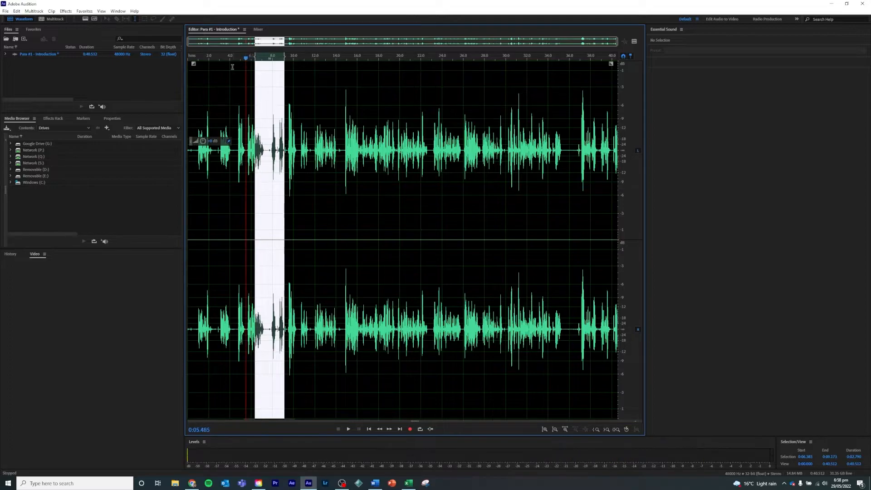
click(232, 62)
key(space)
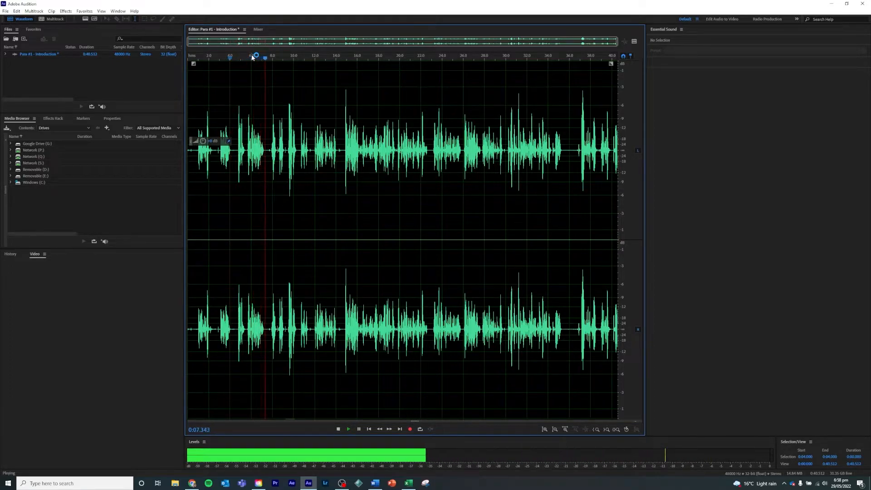
key(space)
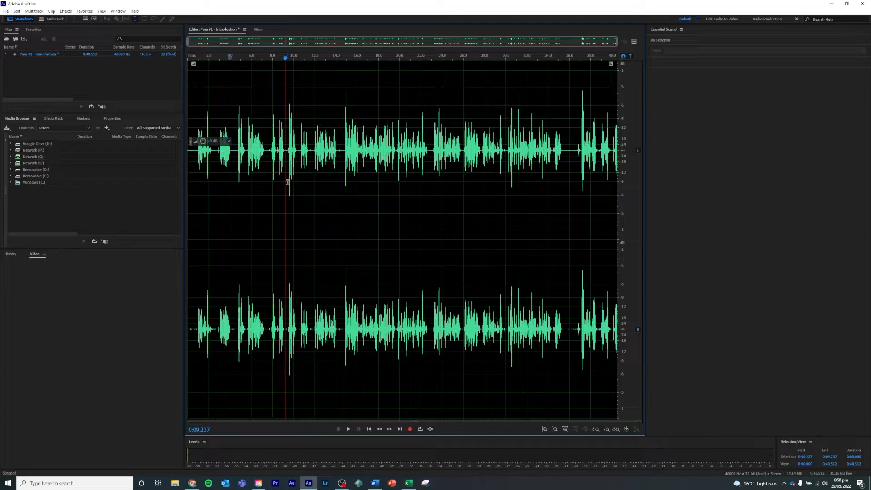
Delete about the first 9.2 seconds of the waveform and briefly play the trimmed recording from its start.
click(284, 149)
drag(285, 149, 187, 173)
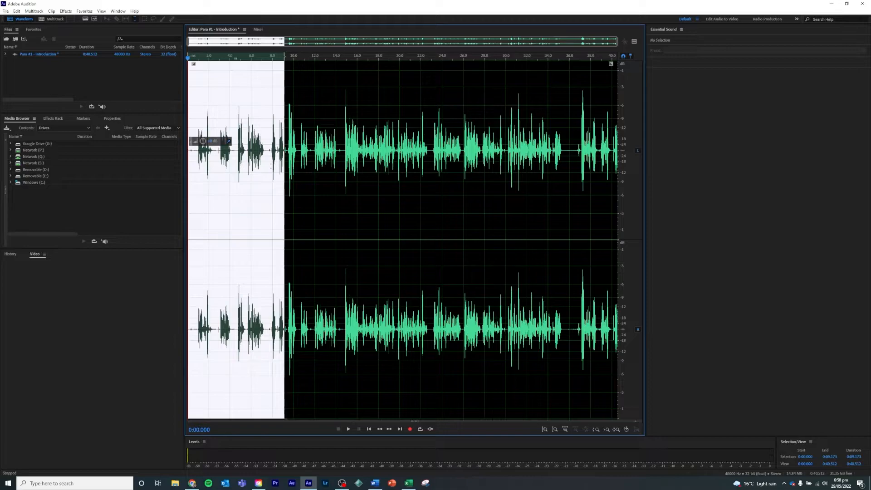
key(Delete)
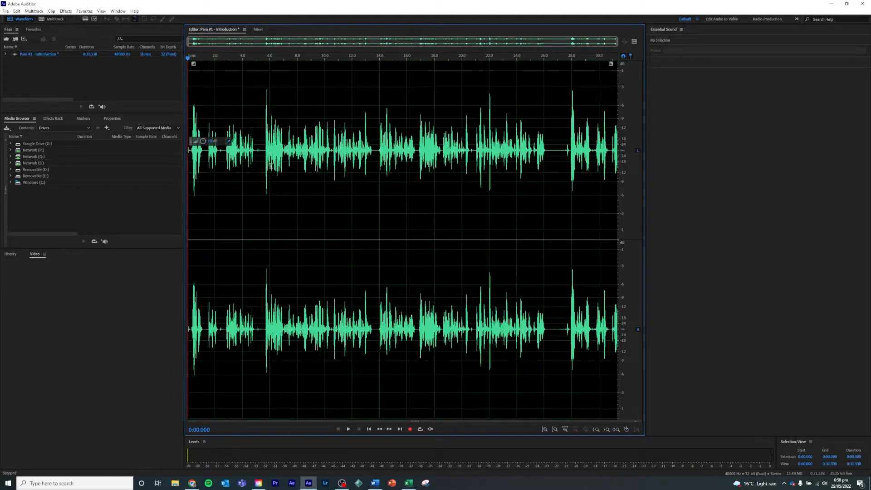
key(space)
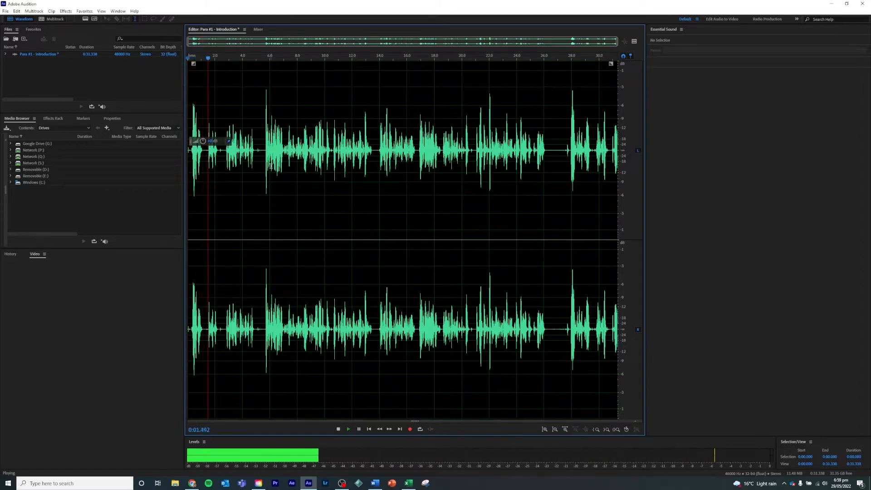
key(space)
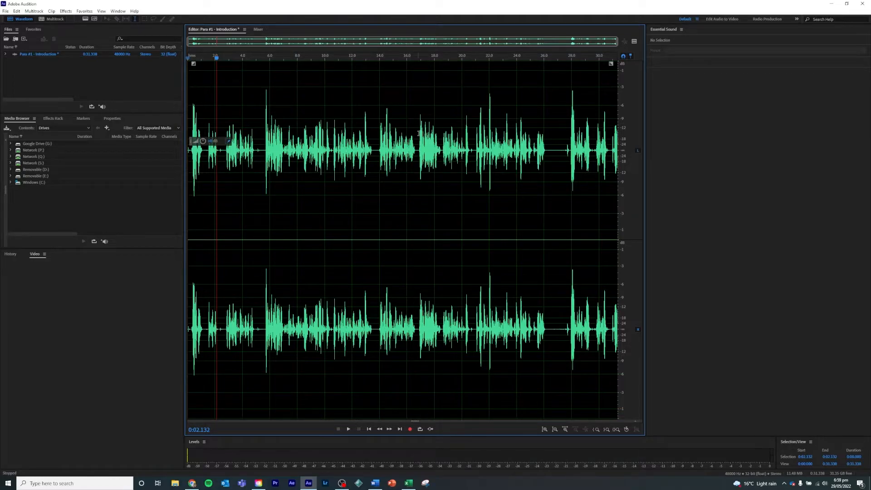
drag(465, 150, 538, 158)
click(559, 161)
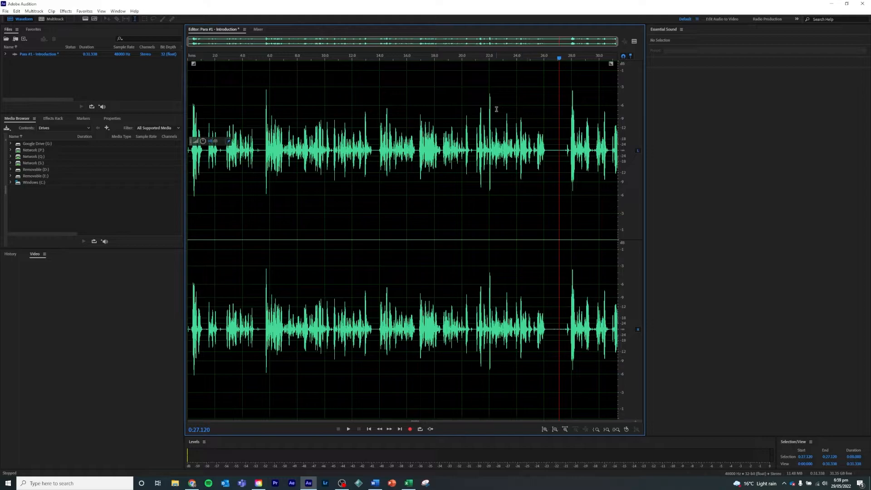
drag(560, 146, 567, 148)
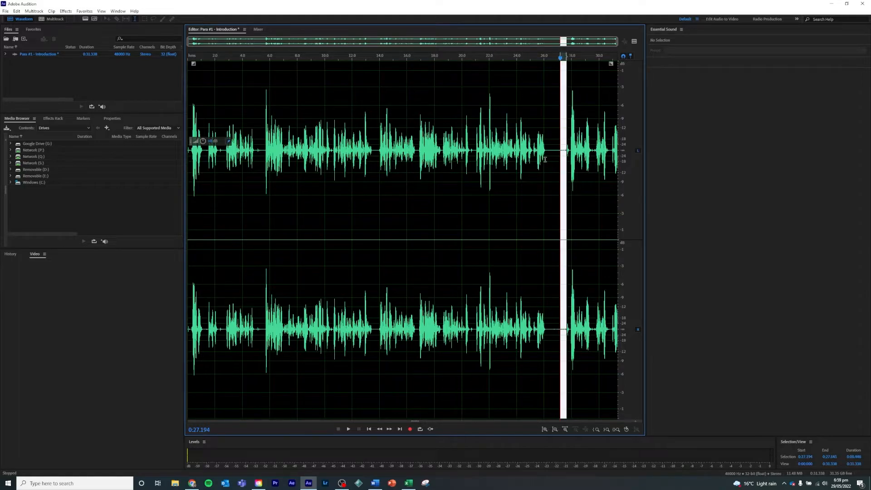
click(553, 149)
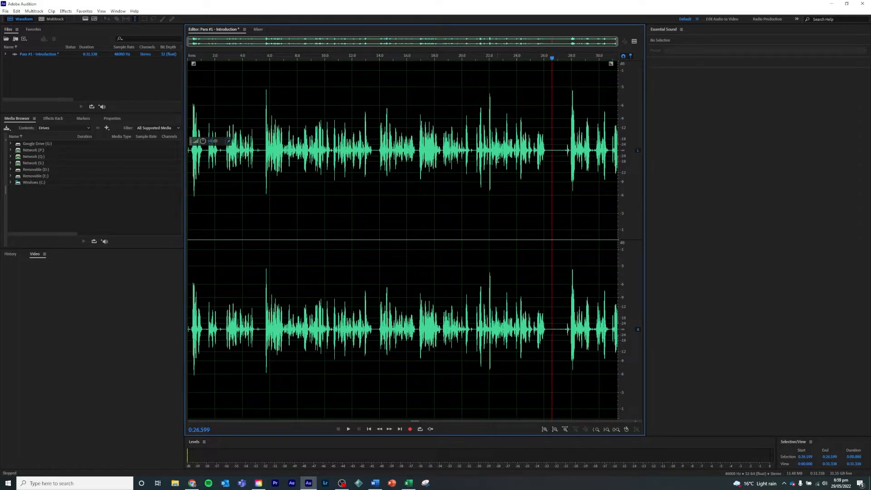
mouse_move(563, 149)
mouse_down()
mouse_move(572, 149)
mouse_move(562, 150)
mouse_up()
click(568, 149)
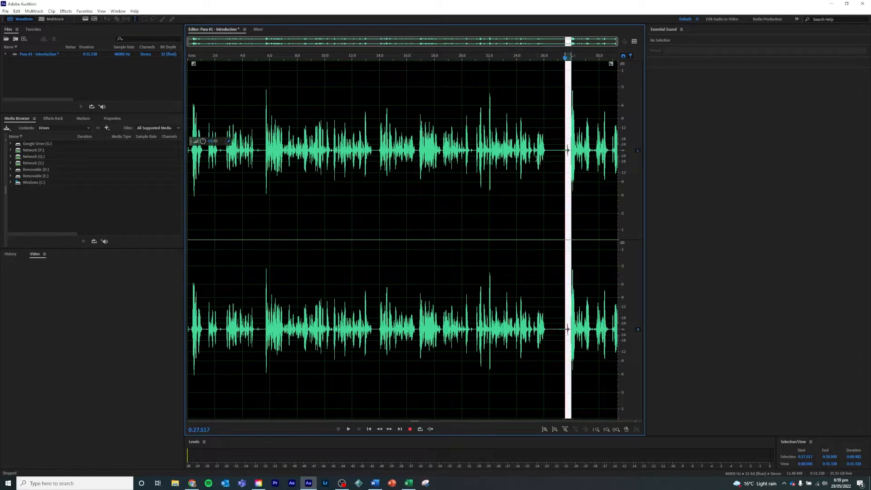
Listen from about 26.6 seconds and delete the roughly 0.6-second stretch with the small noise, from about 27.4 to 28.0 seconds.
click(553, 153)
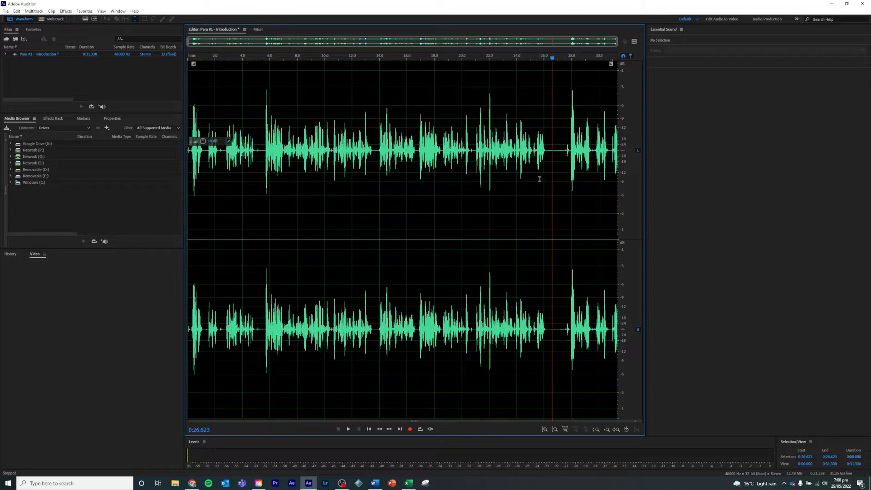
key(space)
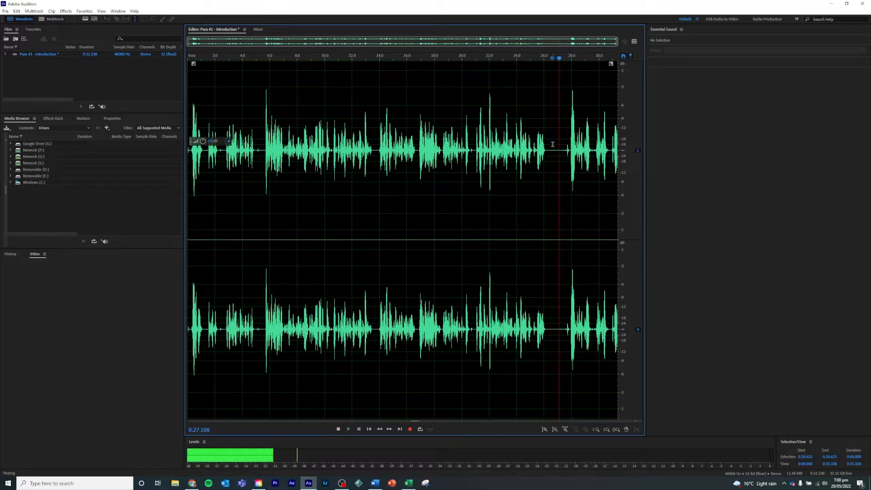
key(space)
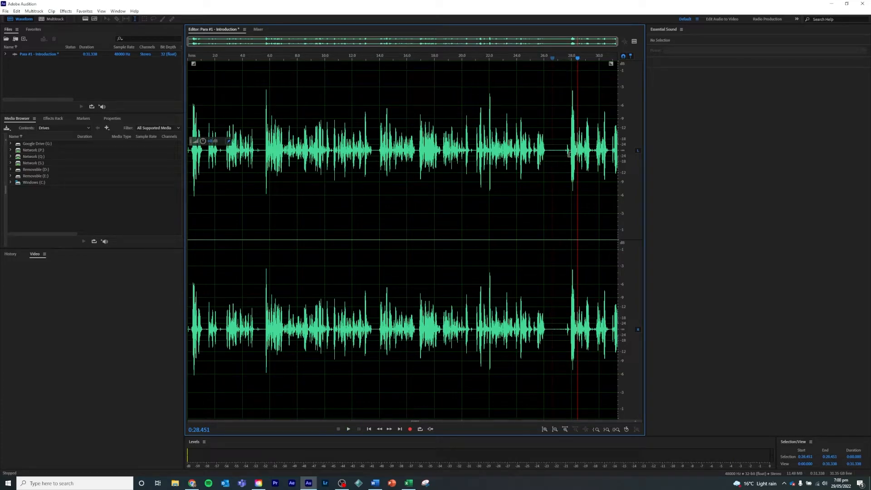
drag(571, 154, 564, 151)
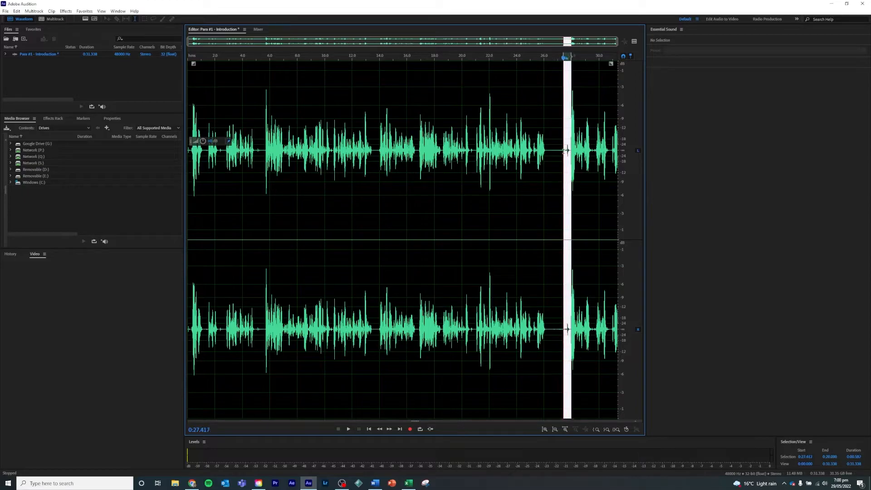
key(Delete)
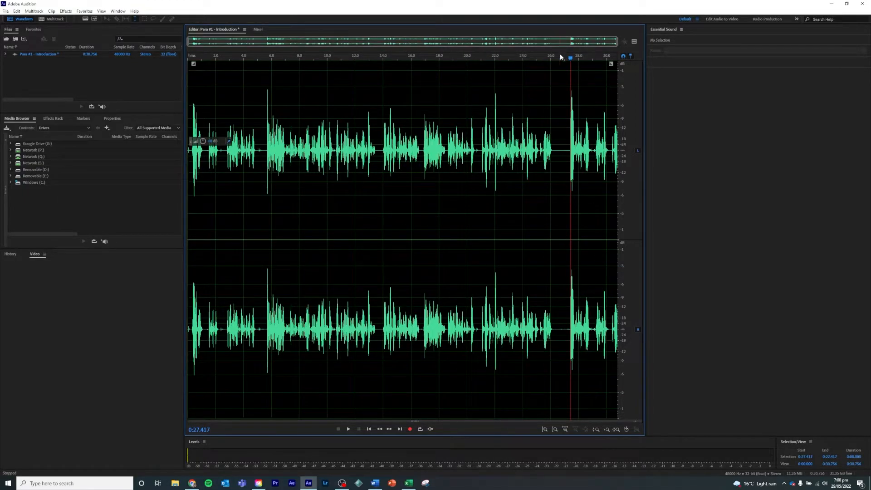
Play back the edited recording from about 26.7 seconds, 17.6 seconds and 5.3 seconds, and stop playback.
click(560, 55)
key(space)
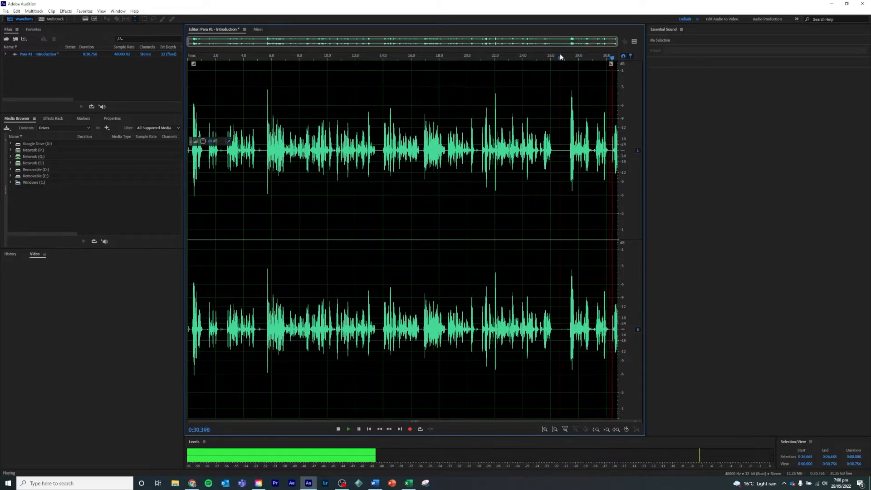
click(434, 54)
key(space)
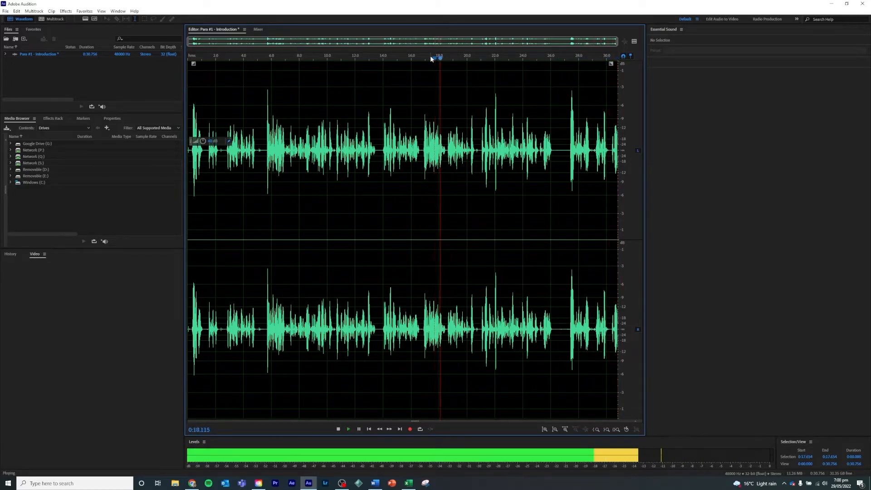
click(263, 55)
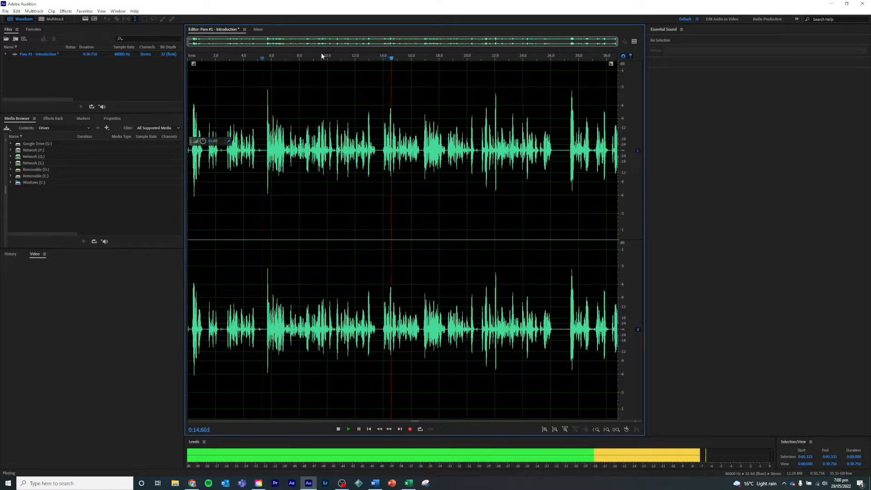
key(space)
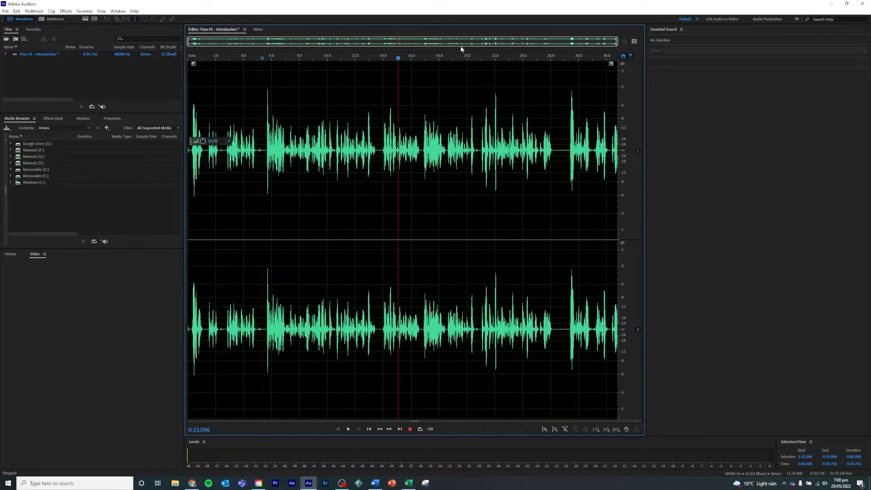
Listen to the closing part from about 27 seconds and delete everything from about 26.5 seconds to the end.
click(567, 58)
key(space)
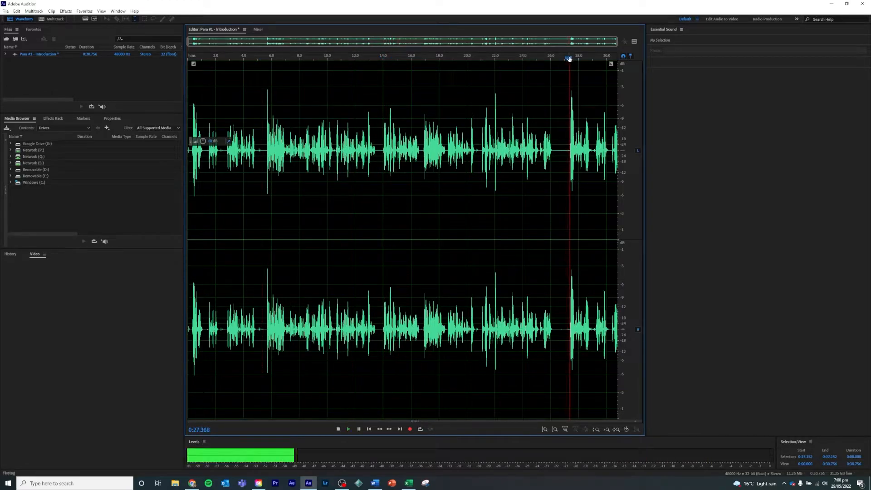
key(space)
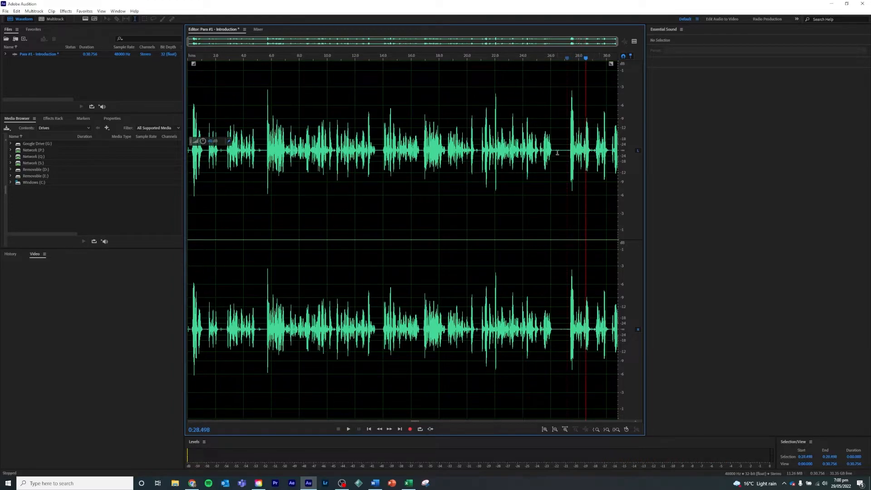
drag(559, 151, 668, 158)
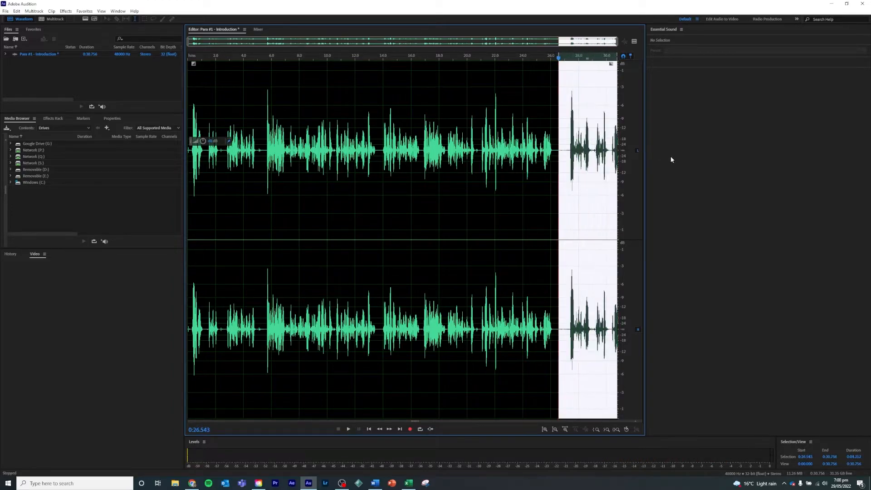
key(Delete)
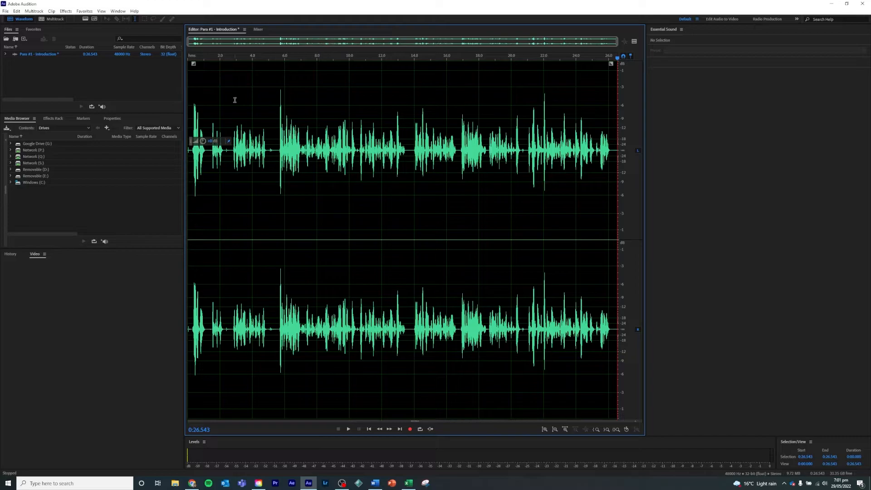
Select the Para #1 - Introduction file and open its file export settings.
click(43, 54)
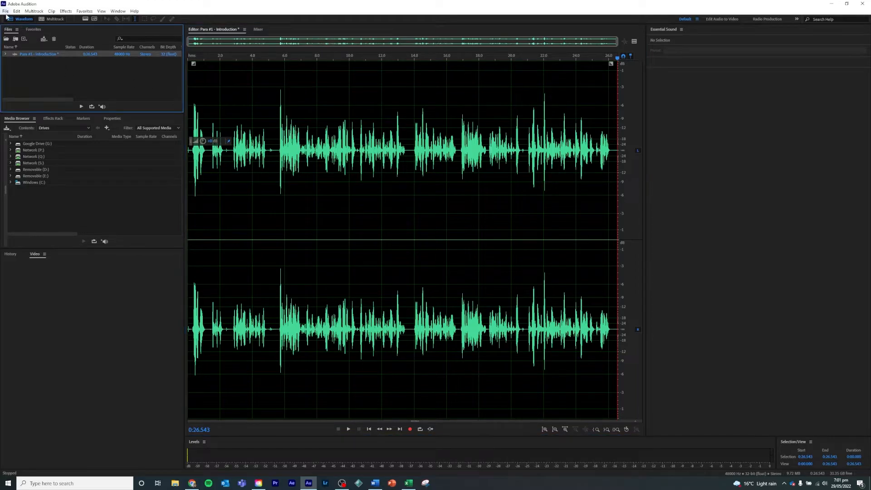
click(5, 12)
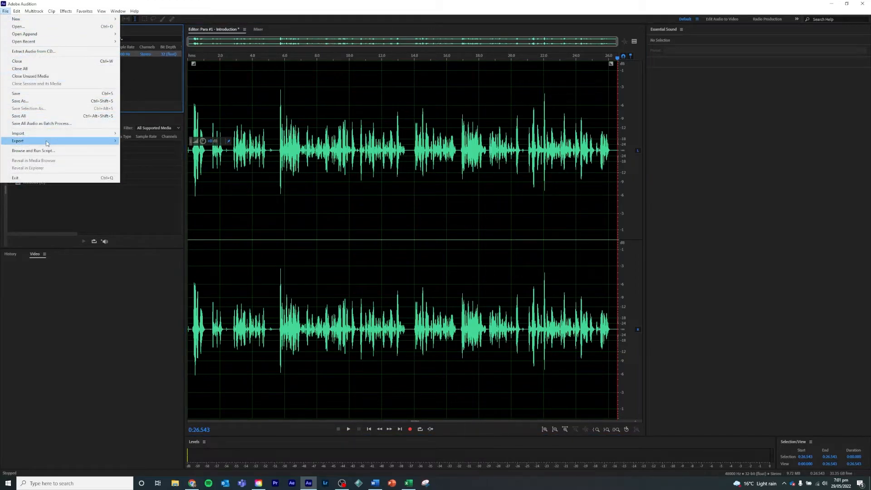
click(131, 53)
click(40, 54)
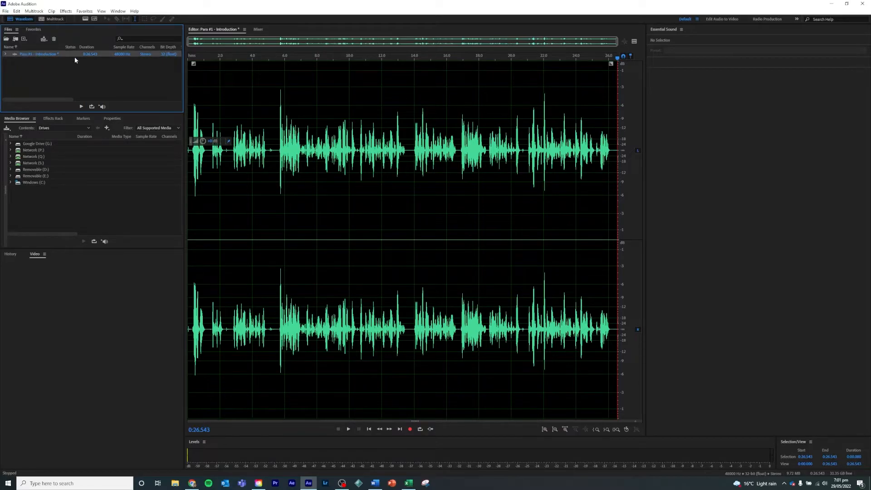
click(6, 12)
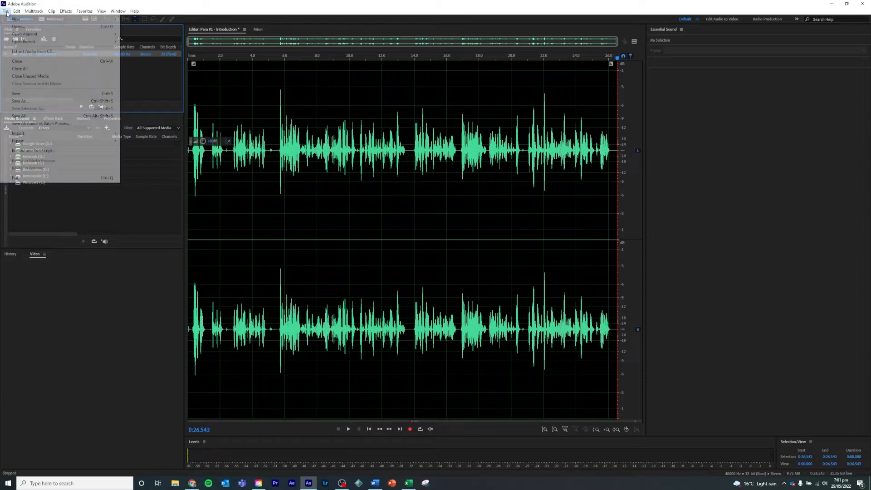
mouse_move(28, 143)
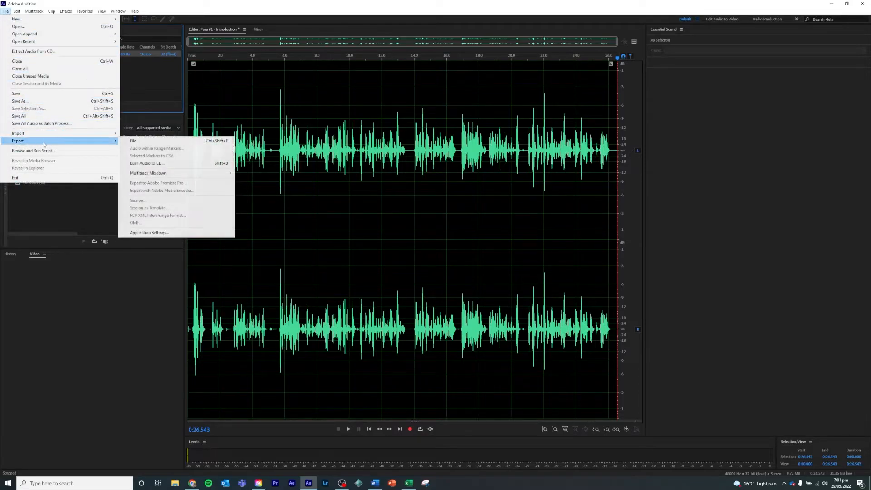
click(134, 141)
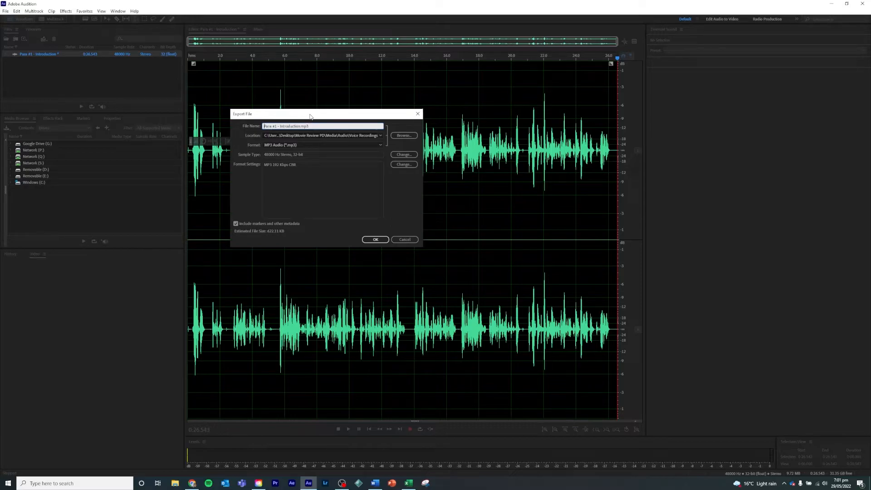
drag(311, 117, 324, 116)
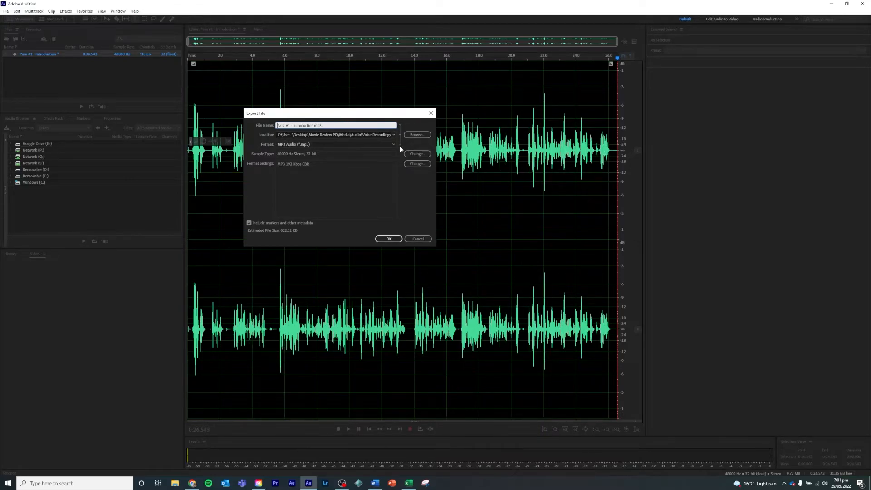
Choose MP3 Audio (*.mp3) as the export format and keep Para #1 - Introduction.mp3 as the file name.
click(374, 143)
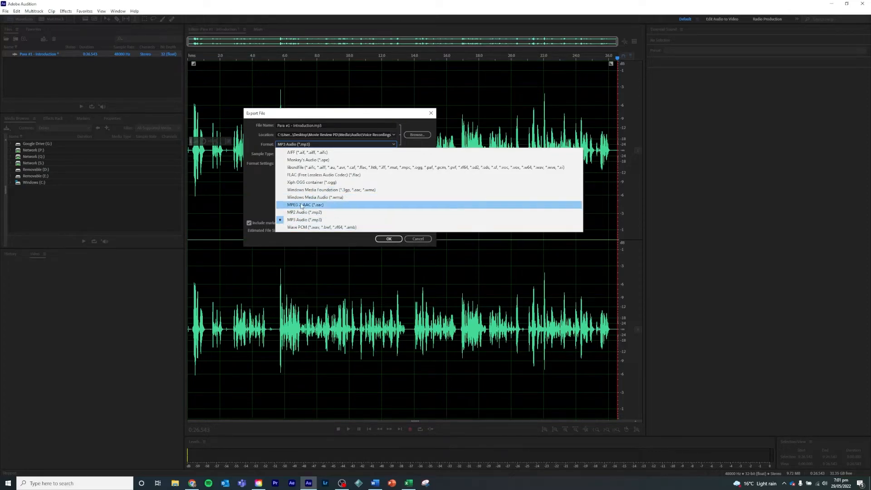
click(354, 145)
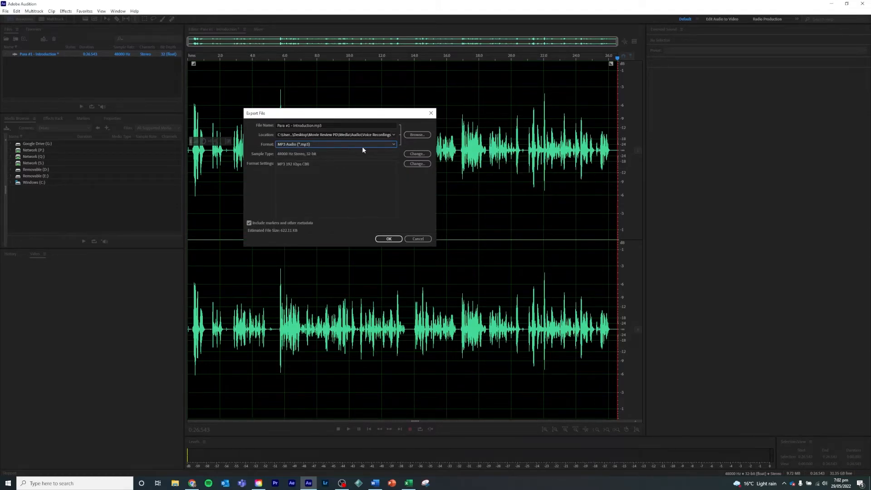
click(368, 146)
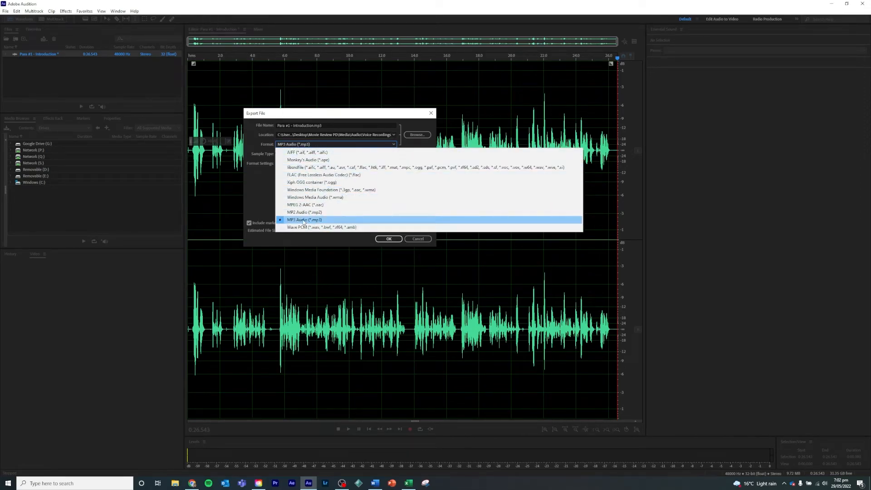
click(327, 220)
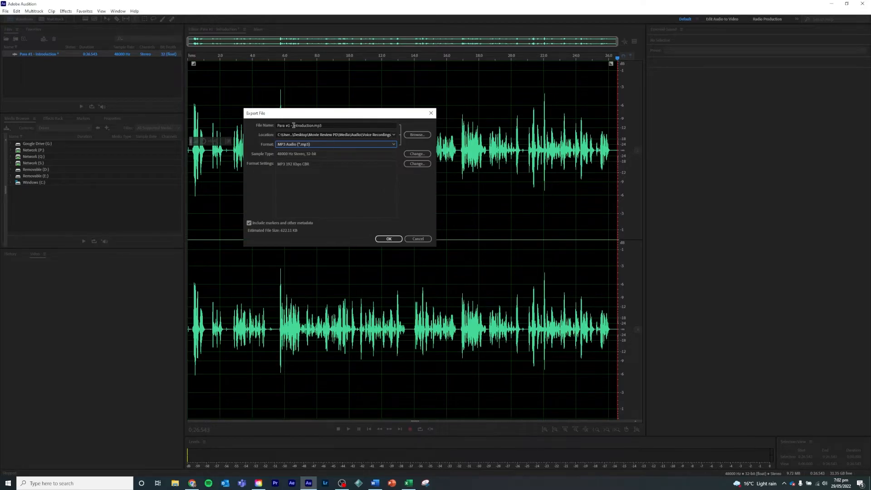
click(308, 125)
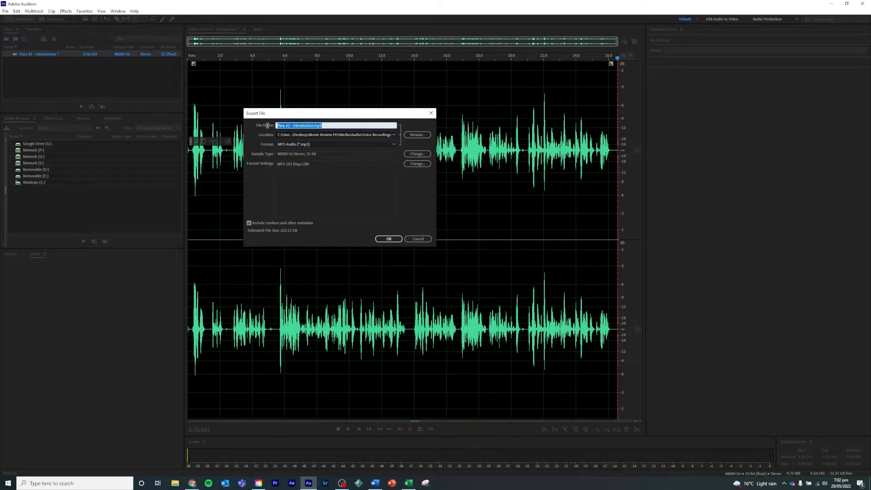
click(334, 125)
Set the export location to the Voice Recordings folder under Movie Review PD, Media, Audio, keeping the name Para #1 - Introduction.
click(412, 136)
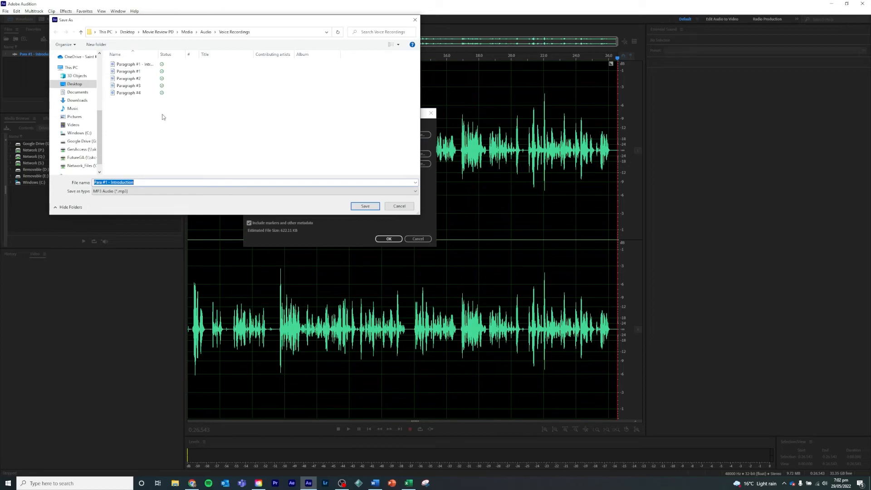
drag(158, 18, 221, 30)
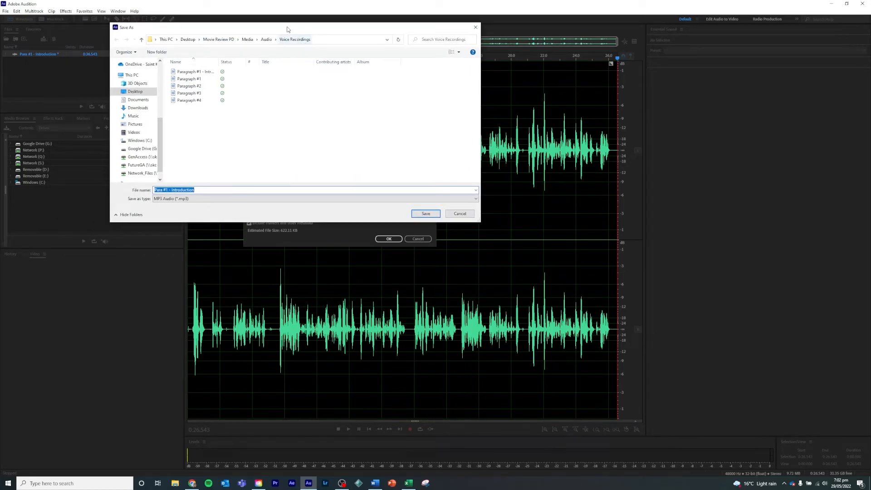
drag(289, 28, 337, 44)
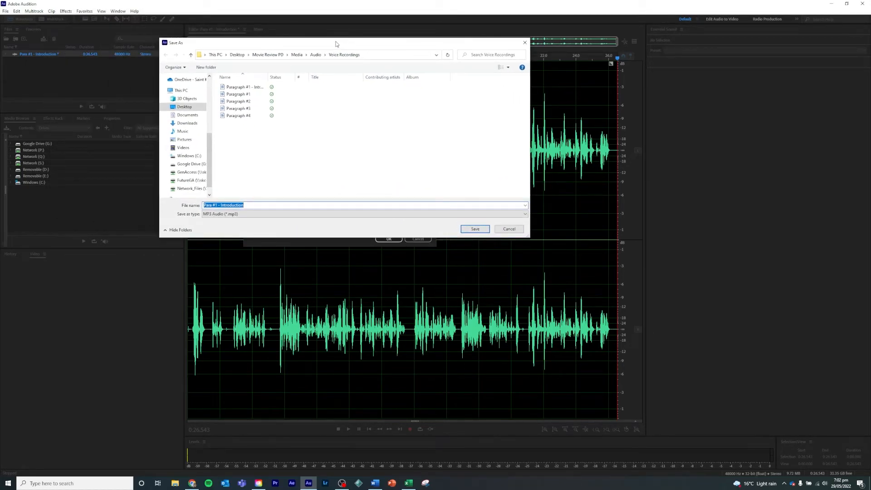
click(266, 55)
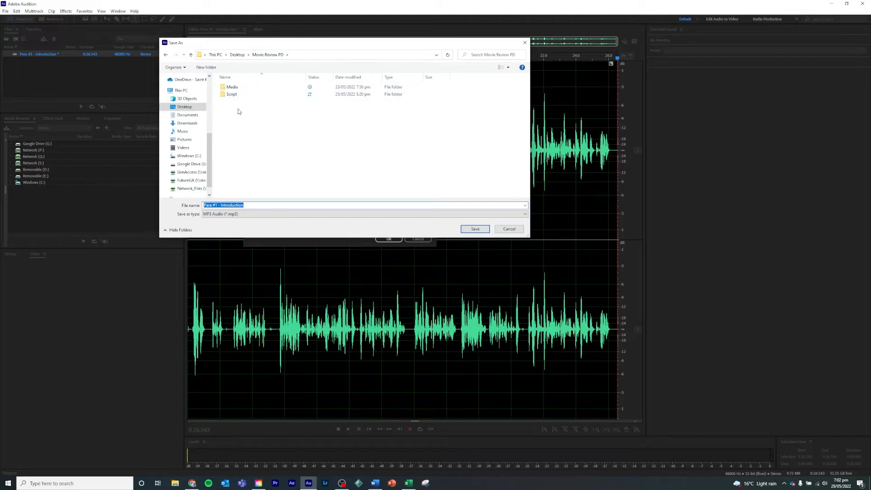
double_click(233, 87)
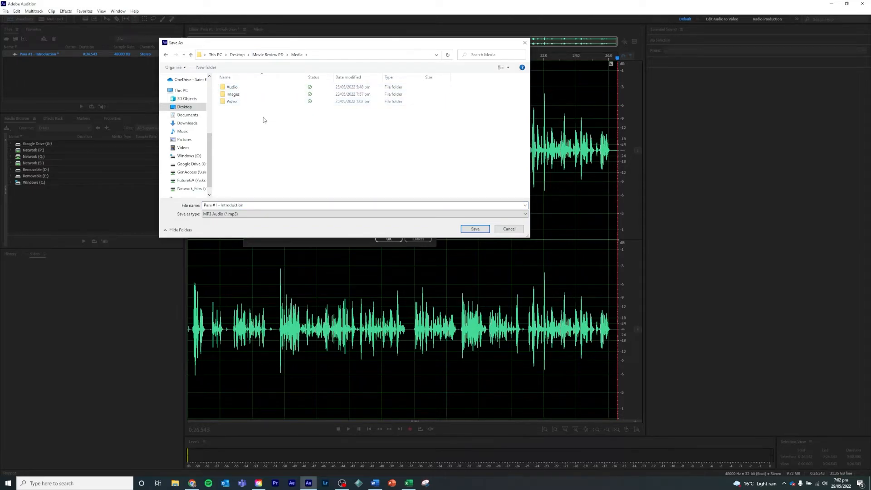
double_click(244, 87)
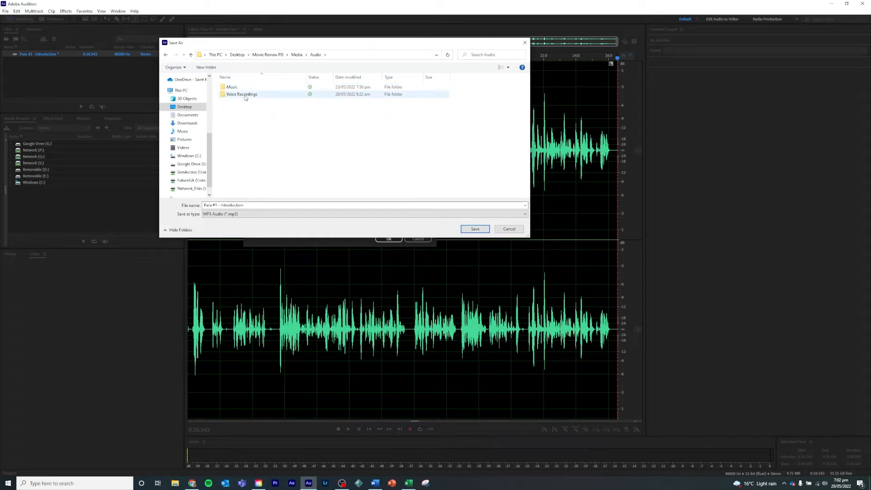
double_click(245, 97)
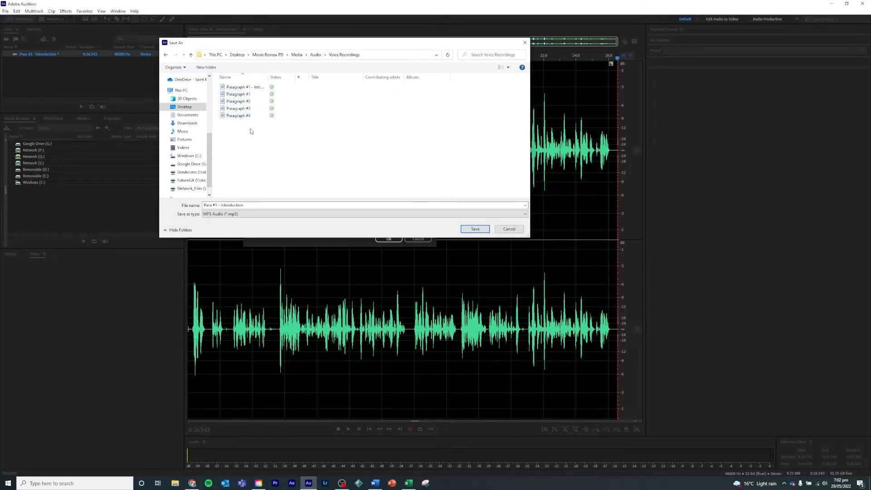
click(475, 228)
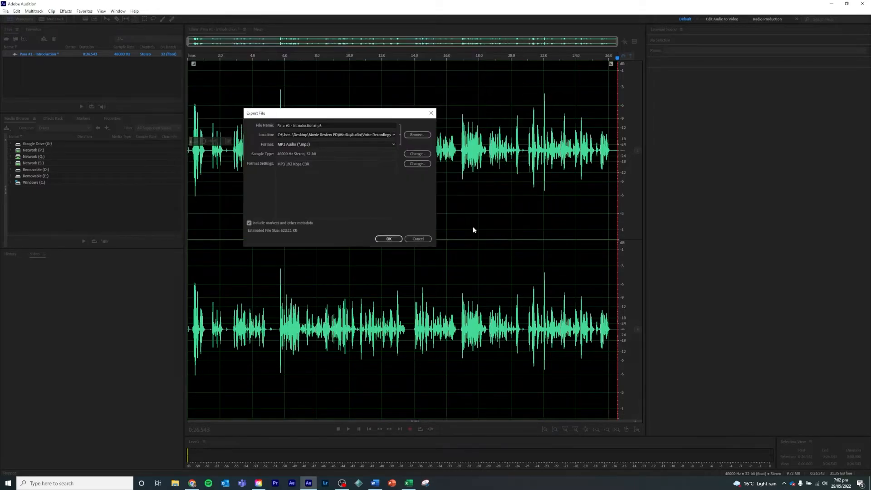
Export the introduction as MP3, accept saving to a compressed format, and deselect the file.
click(389, 239)
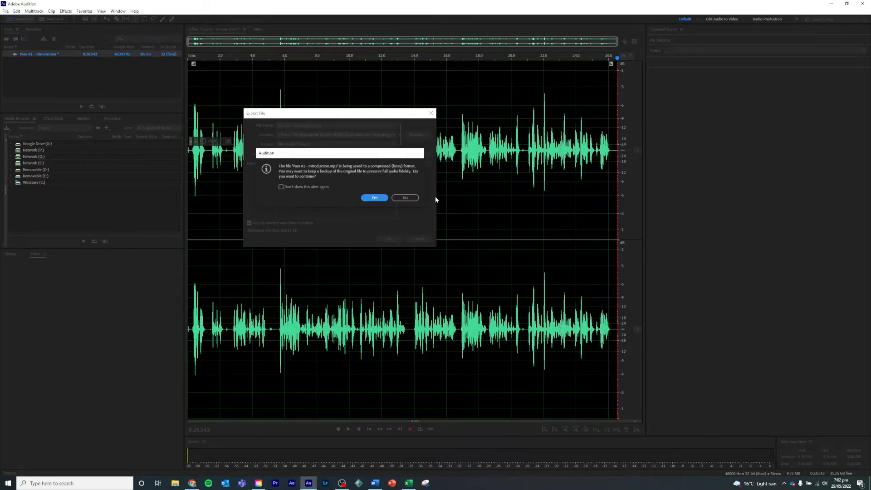
click(376, 199)
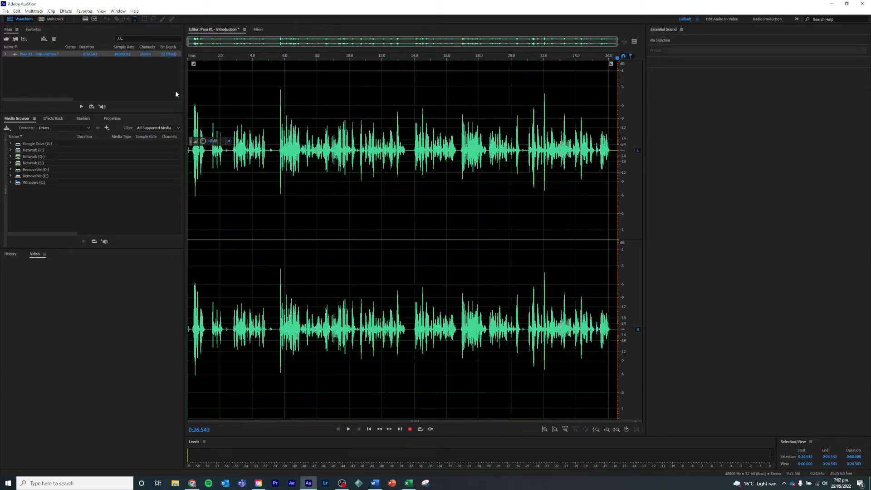
click(165, 85)
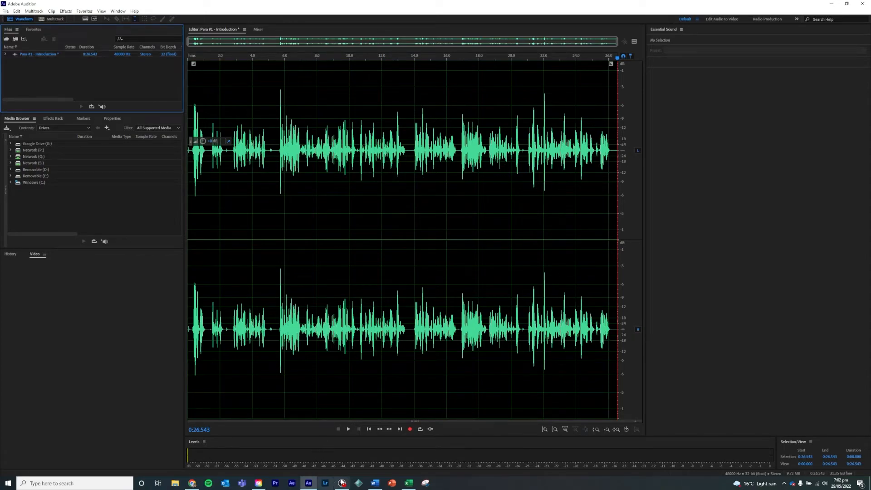
Switch to the Word script, check the Para #2 heading and text, and return to Audition.
click(375, 483)
click(223, 168)
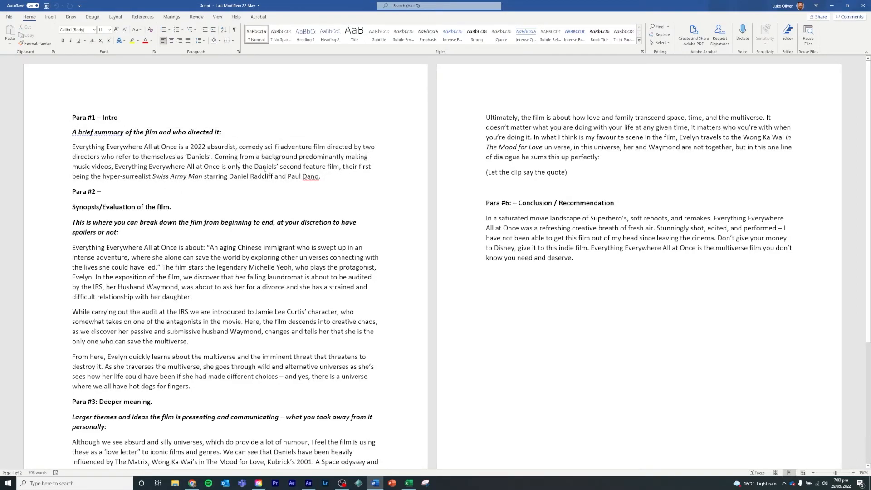
scroll(137, 225, down, 2)
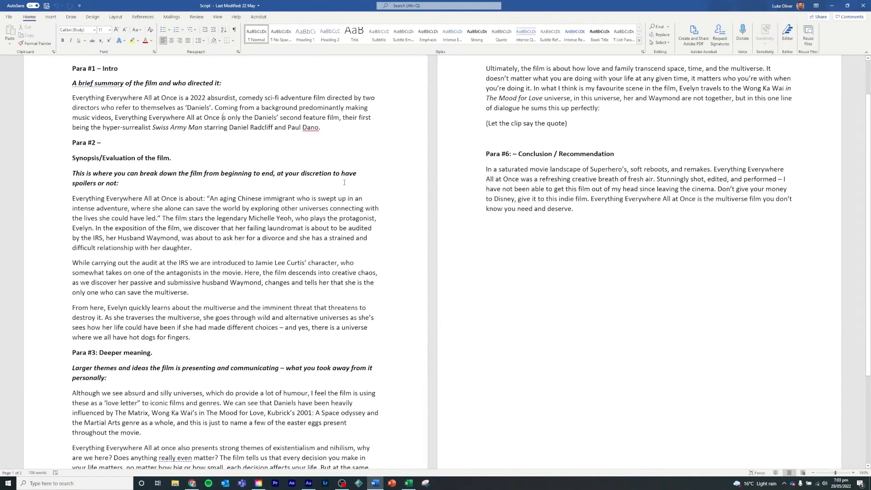
click(832, 6)
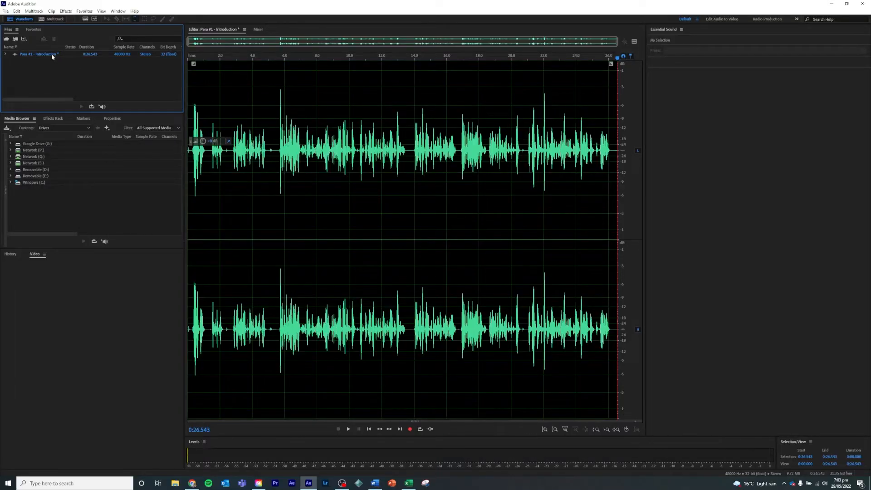
Create a new audio file named Para #2 - Evaluation Synopsis, without the illegal slash, at 48000 Hz, stereo, 32-bit float.
right_click(29, 71)
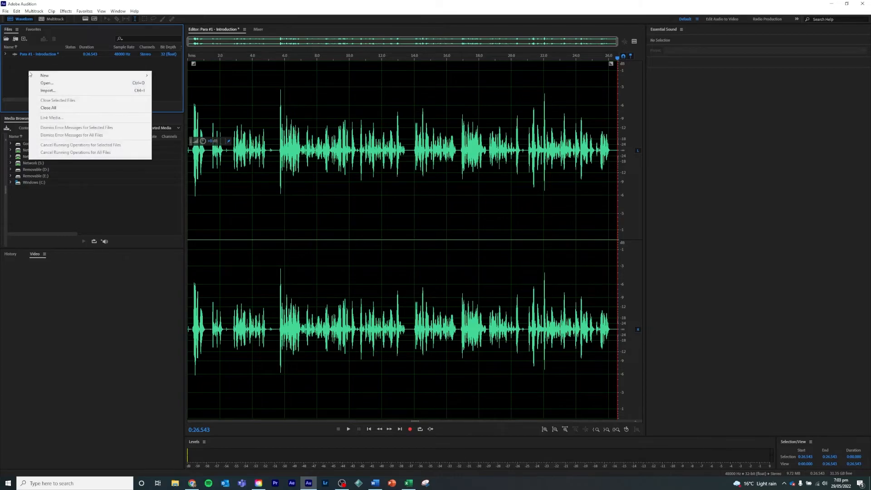
mouse_move(121, 76)
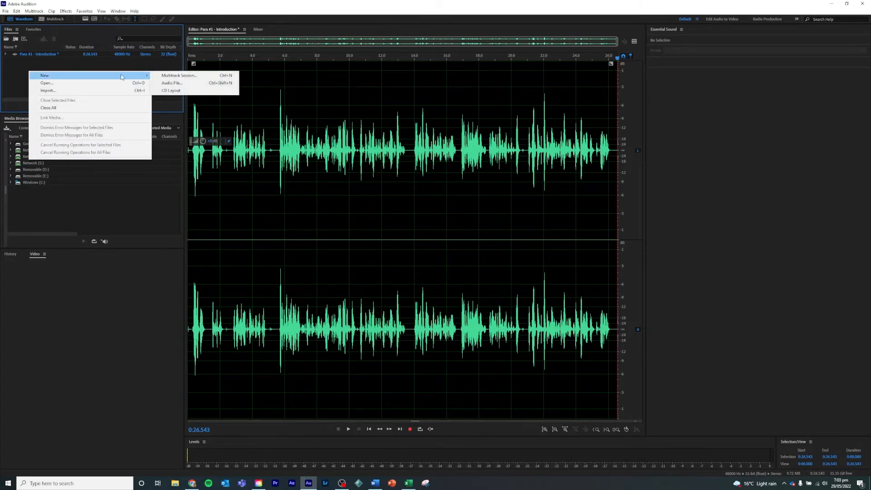
click(184, 83)
text(Para #2 -)
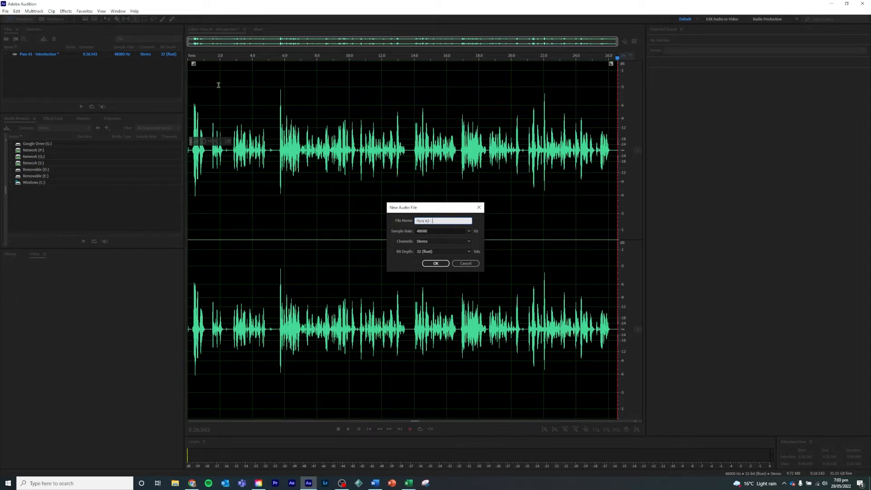
text(Evaluation / Synopsis)
click(435, 263)
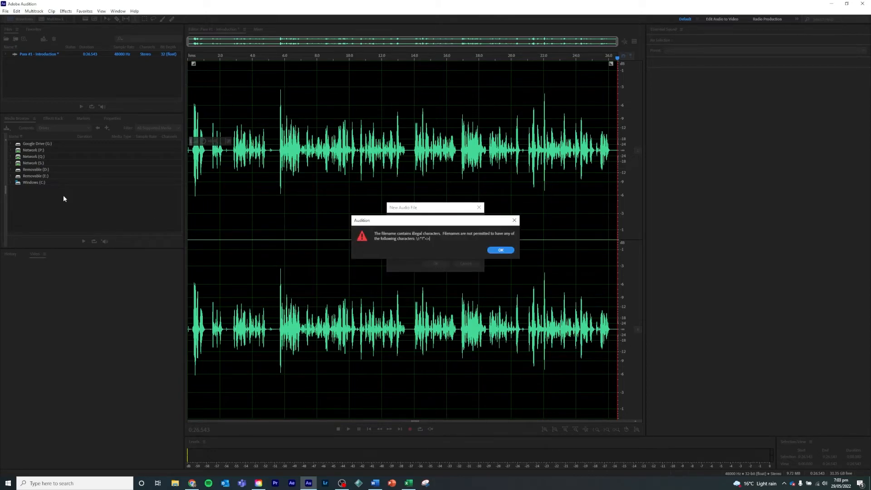
click(503, 250)
click(452, 220)
key(BackSpace)
click(426, 263)
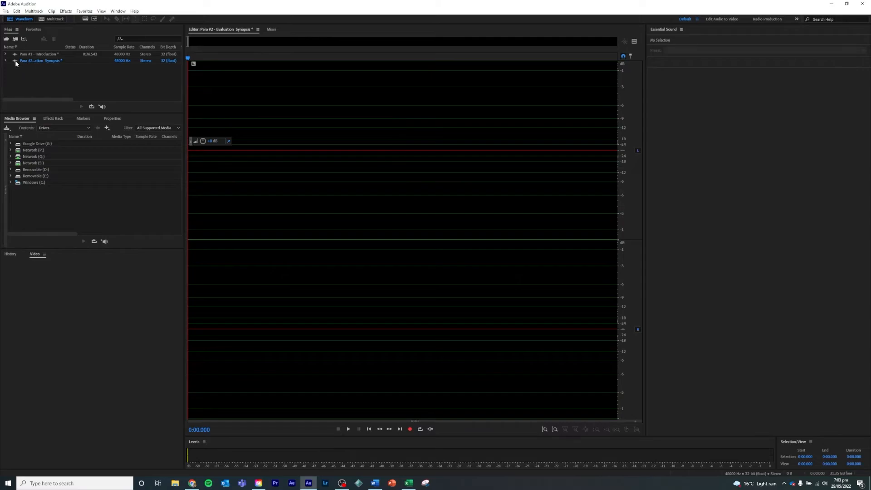
Open the Para #1 - Introduction recording for comparison, and bring the empty Para #2 file back into the editor.
click(40, 54)
double_click(45, 53)
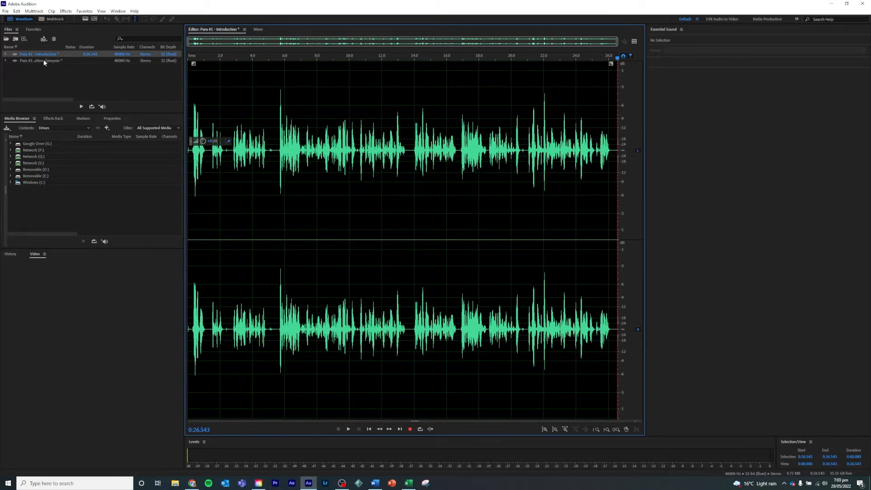
double_click(44, 61)
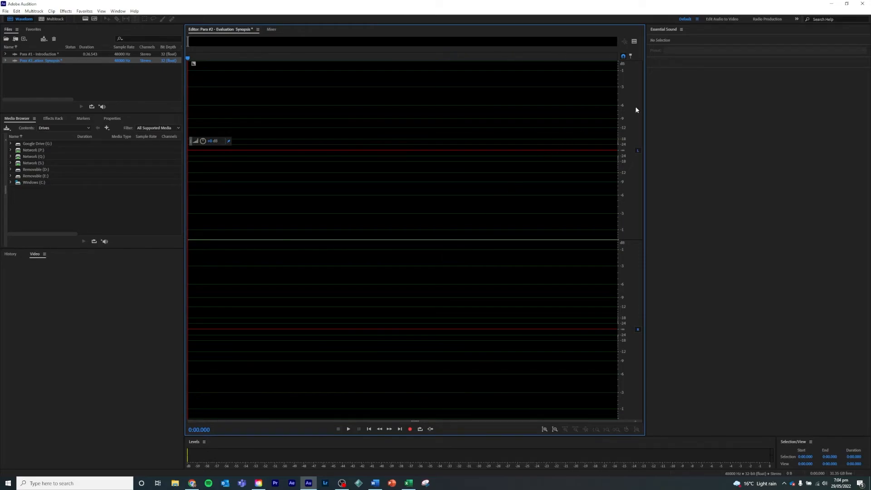
Switch to the browser and examine the front, angled and back product photos of the RODE NT-USB Mini microphone.
click(192, 483)
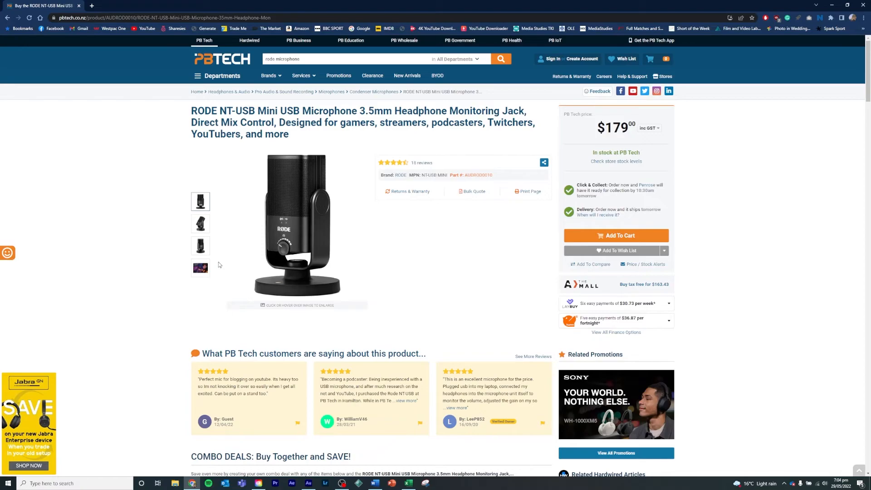
click(202, 226)
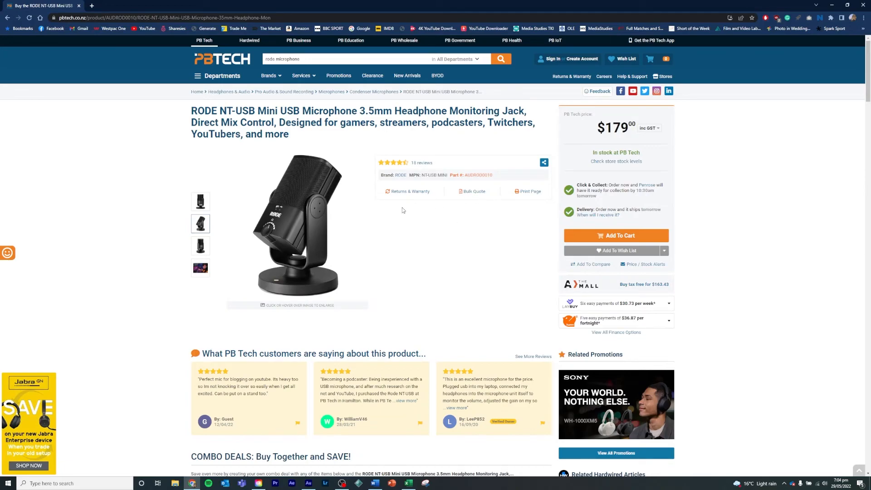
mouse_move(347, 228)
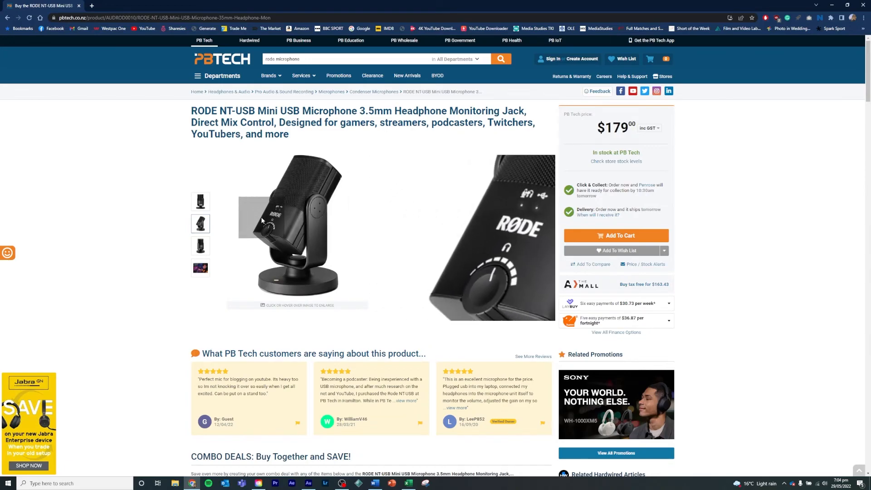
click(201, 245)
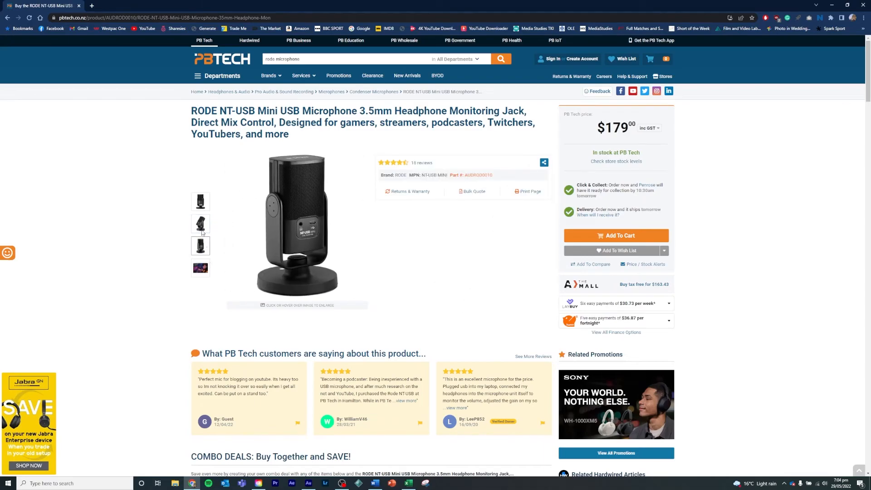
click(200, 209)
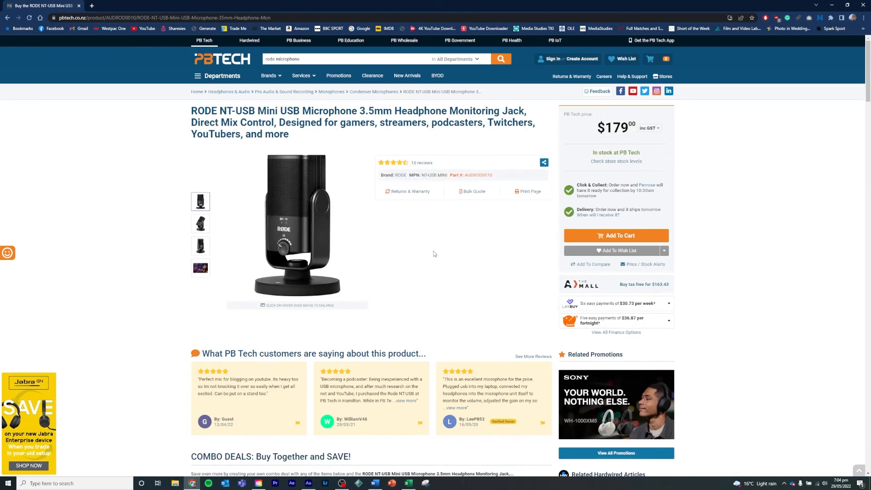
click(206, 226)
click(202, 248)
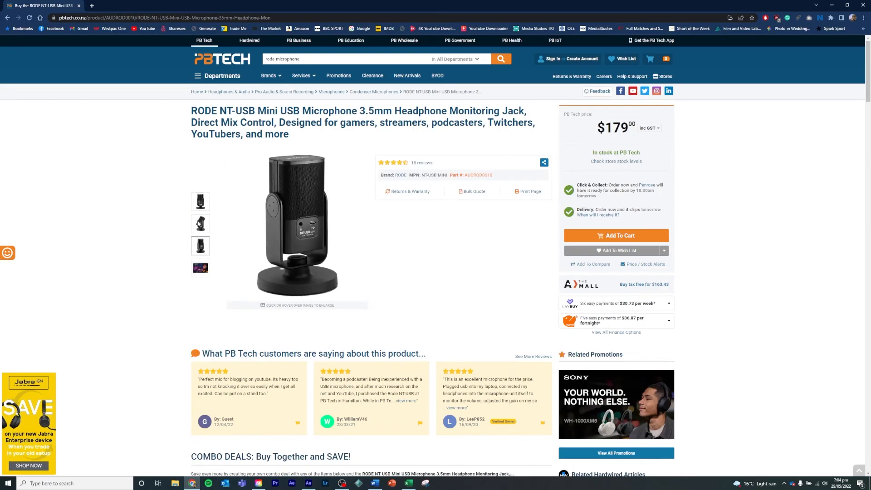
click(202, 208)
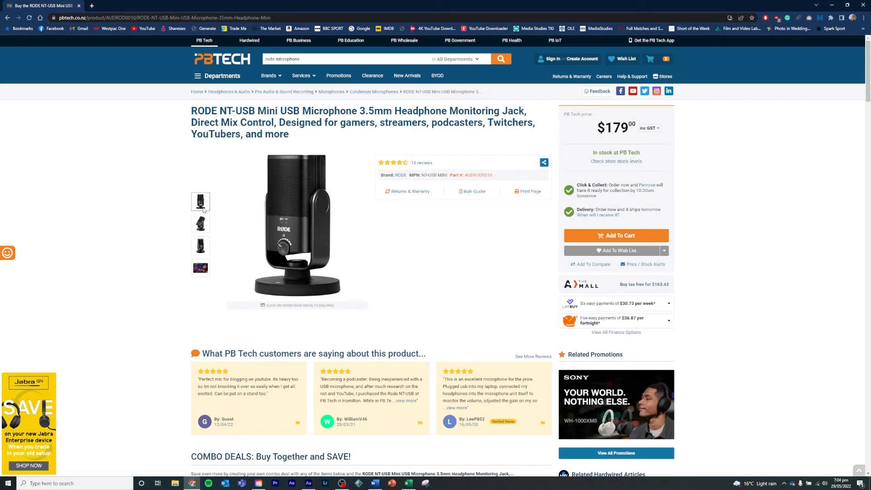
click(200, 226)
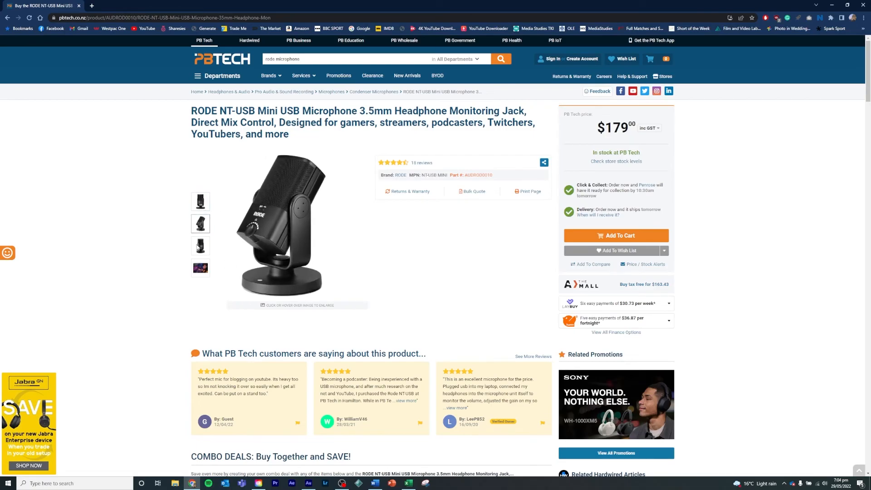
click(203, 207)
Highlight the microphone's product name, look at its front and angled photos again, and return to Audition.
drag(188, 109, 249, 108)
click(283, 109)
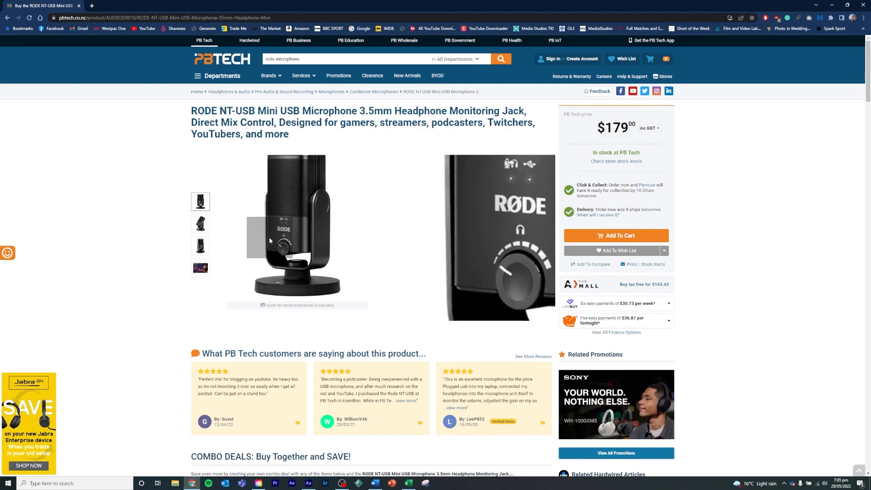
click(200, 224)
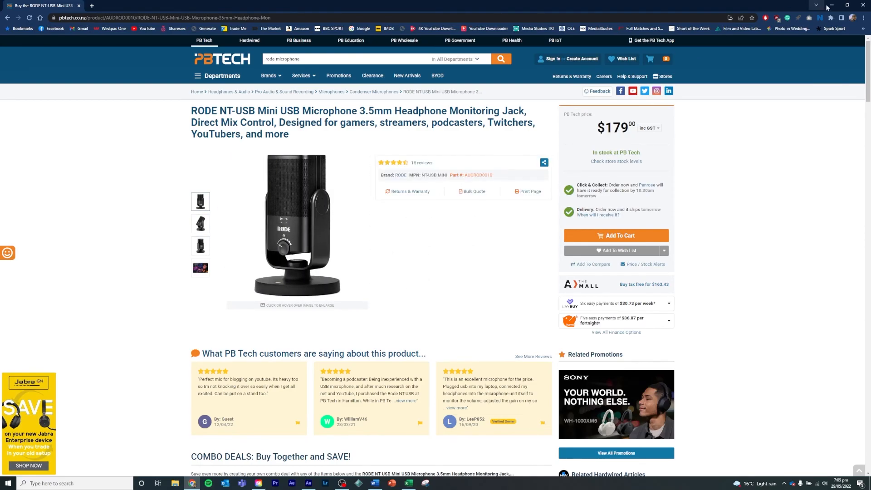
click(830, 6)
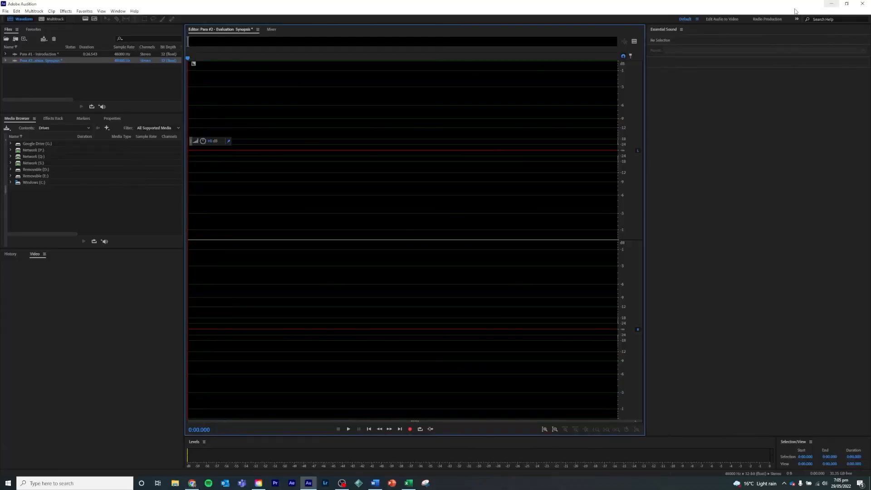